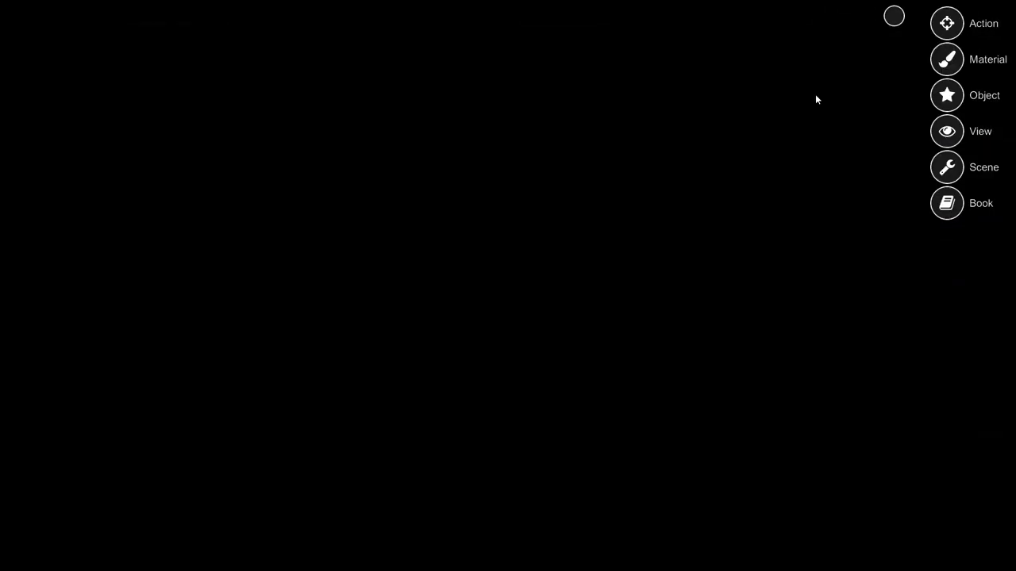
Draw a large solid disc of metal in the middle of the empty scene using an enlarged brush.
click(957, 62)
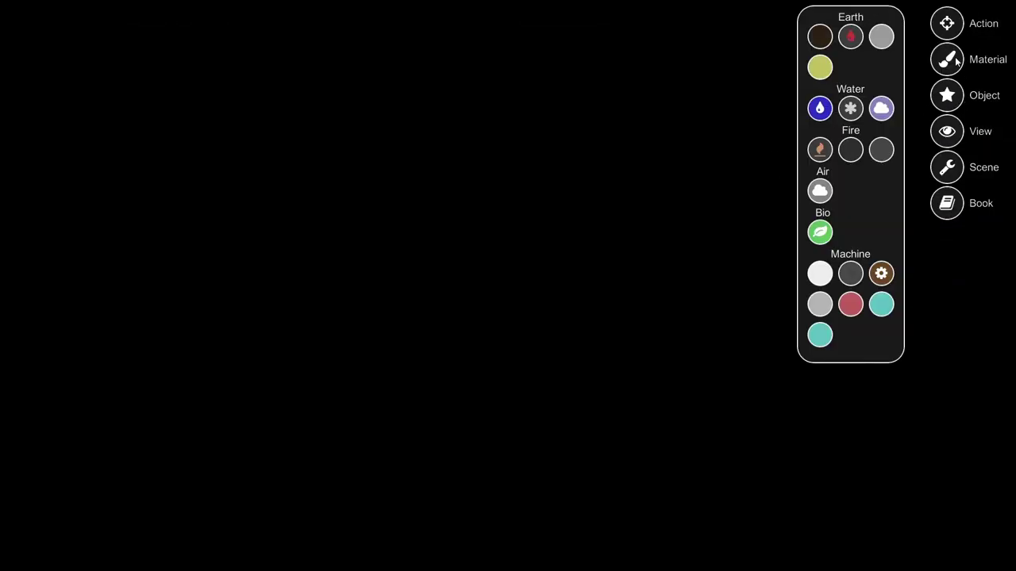
click(827, 280)
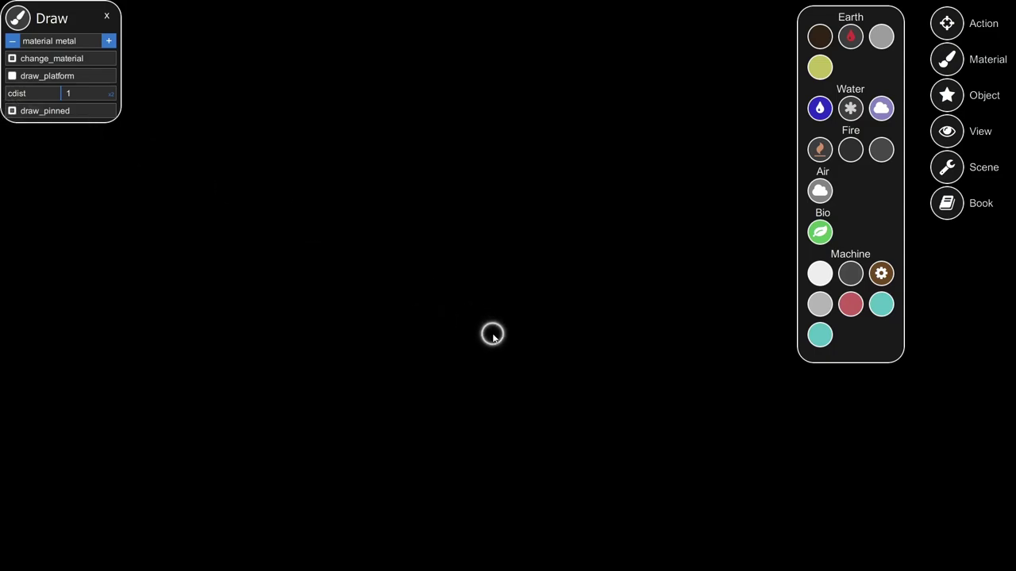
scroll(507, 328, up, 10)
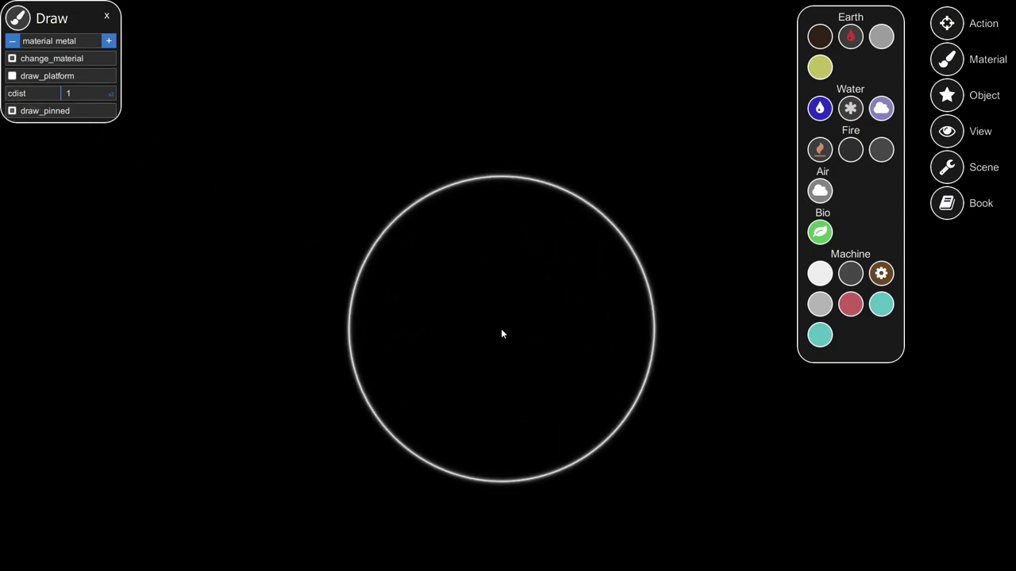
scroll(480, 307, up, 2)
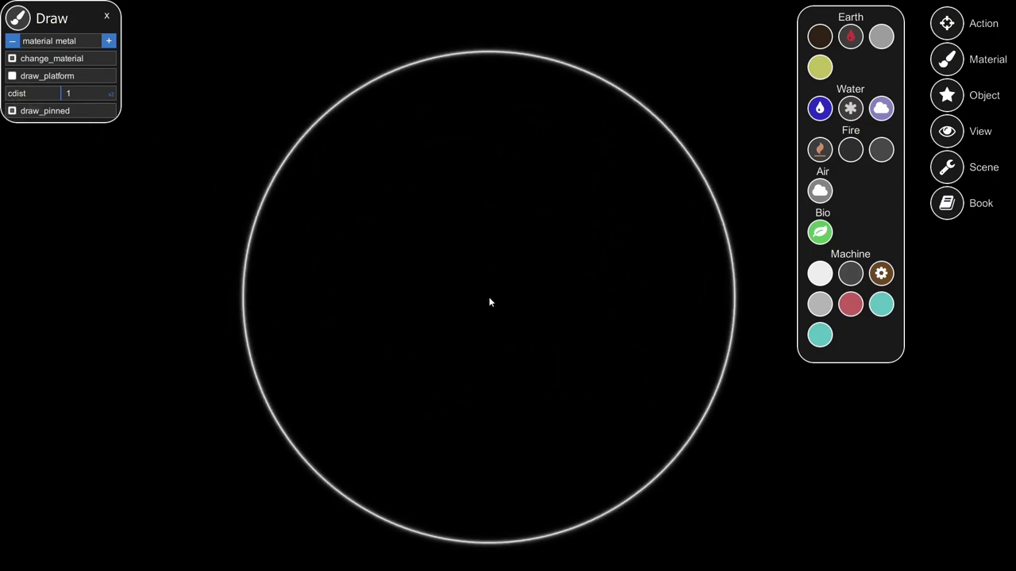
drag(489, 302, 489, 302)
right_click(489, 302)
scroll(490, 301, down, 1)
scroll(489, 302, down, 5)
drag(489, 302, 490, 302)
scroll(489, 302, up, 7)
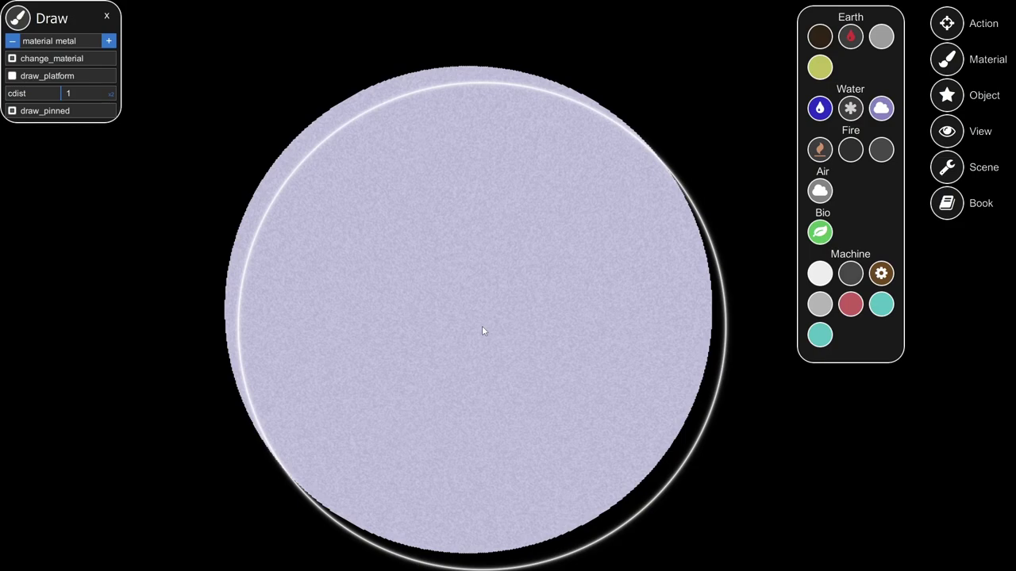
Add a smaller metal disc, about half the diameter, overlapping the lower-left edge of the large metal disc.
scroll(520, 341, down, 4)
scroll(508, 335, down, 1)
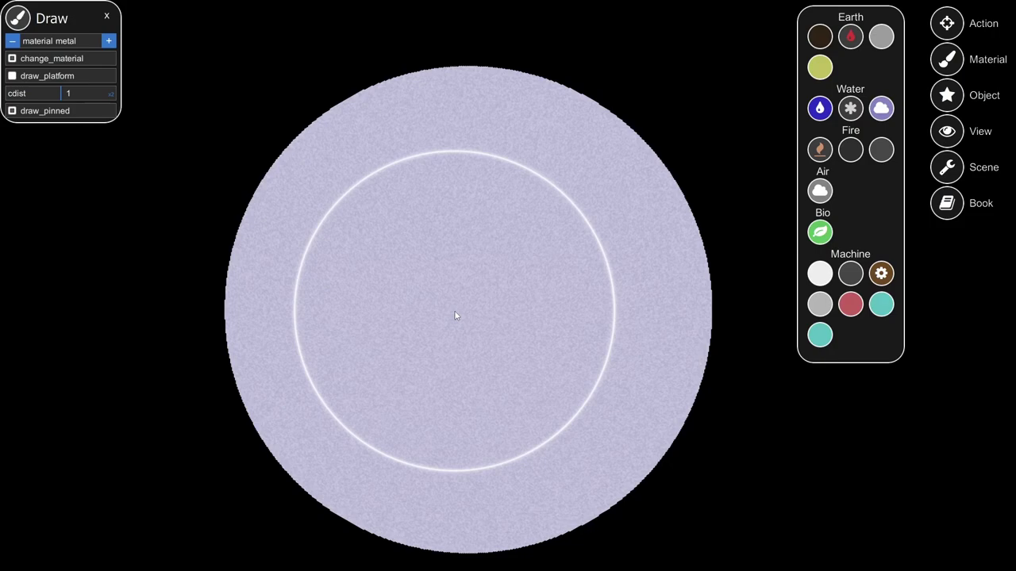
scroll(482, 318, down, 5)
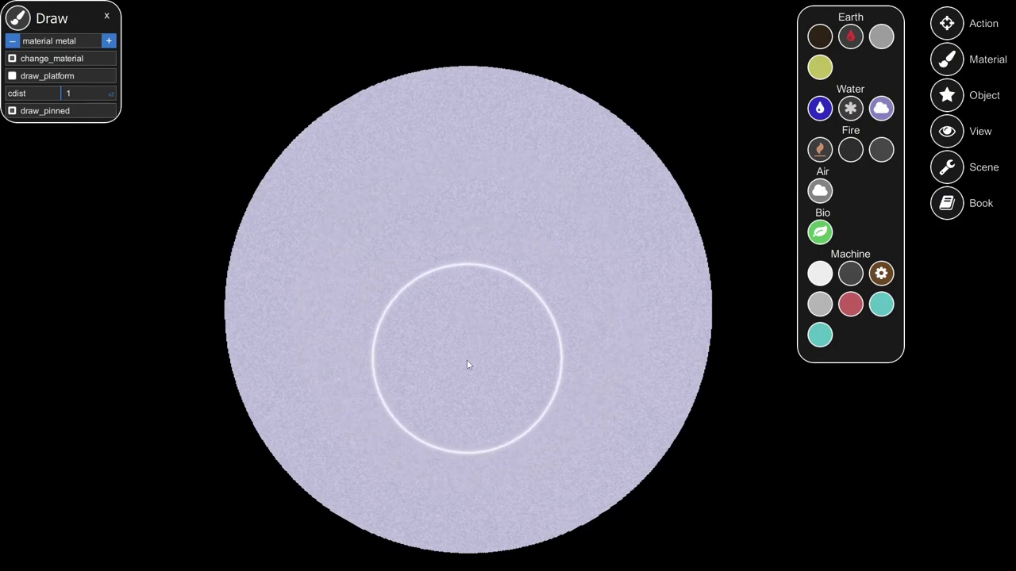
scroll(435, 425, up, 3)
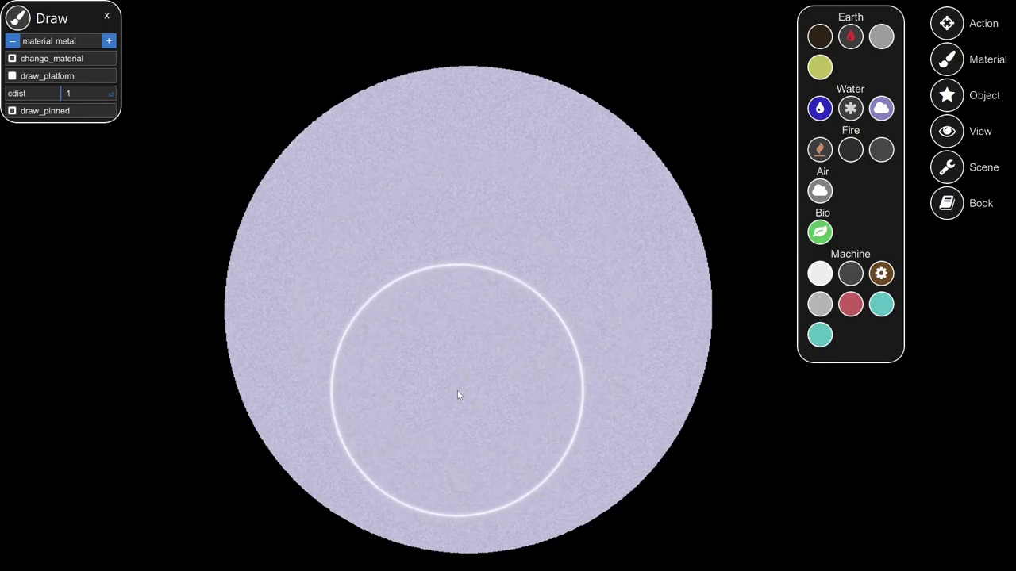
scroll(392, 368, down, 4)
scroll(349, 377, up, 2)
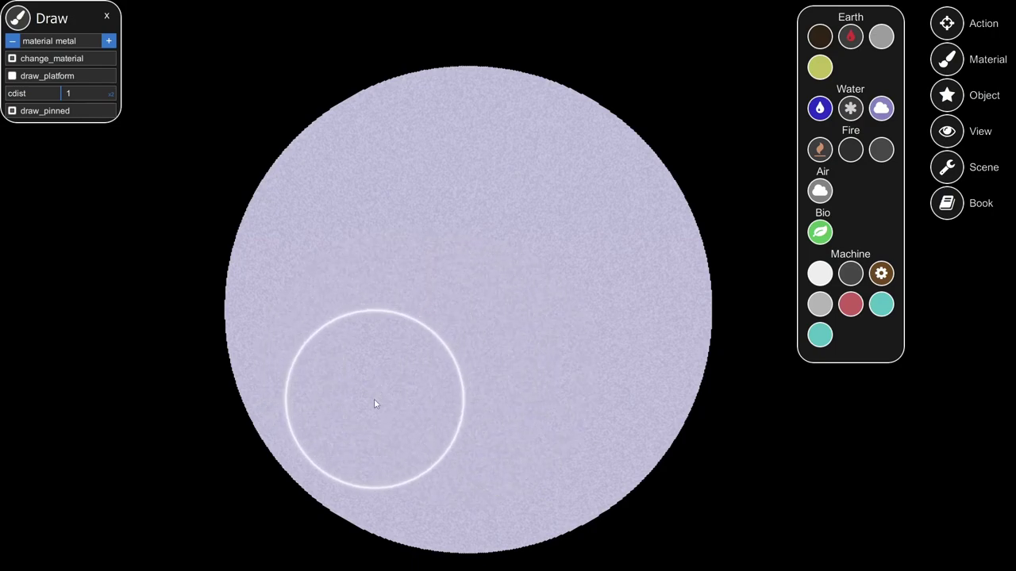
drag(394, 392, 446, 327)
scroll(377, 387, up, 3)
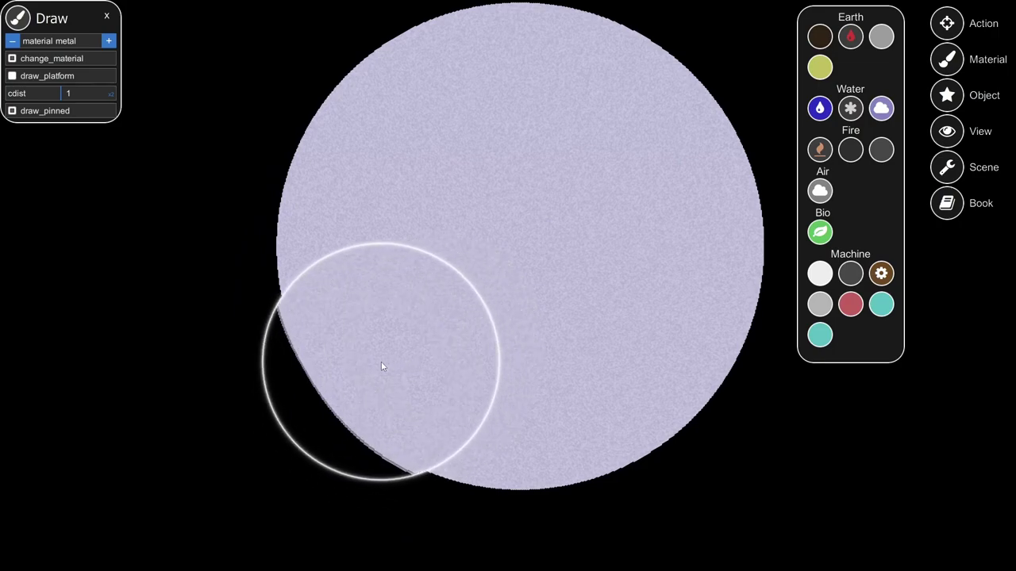
click(381, 366)
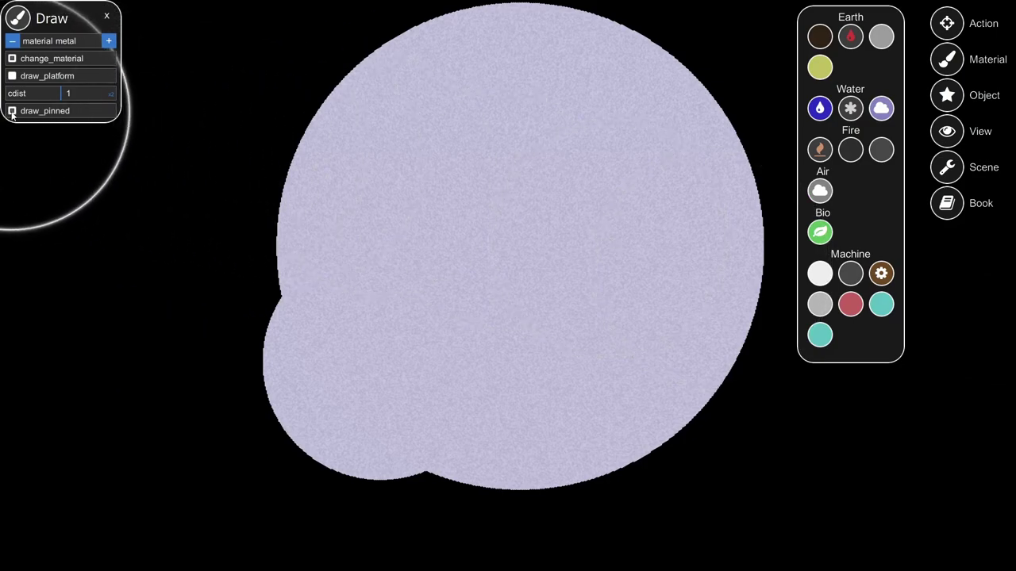
Erase a round chamber inside the metal body's lower-left lobe, leaving a wall around it.
scroll(373, 341, down, 3)
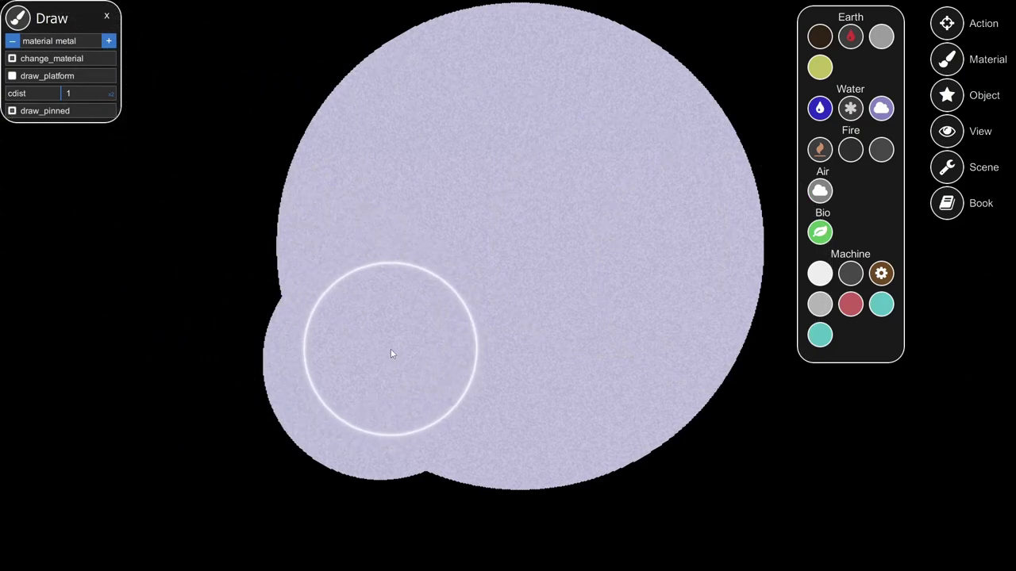
scroll(392, 352, up, 1)
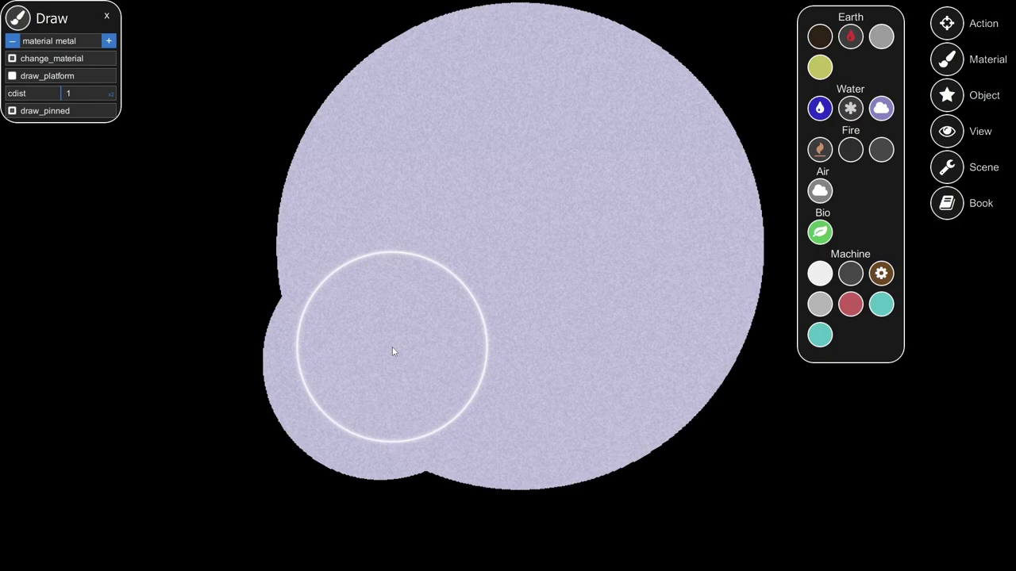
click(392, 352)
drag(537, 404, 520, 453)
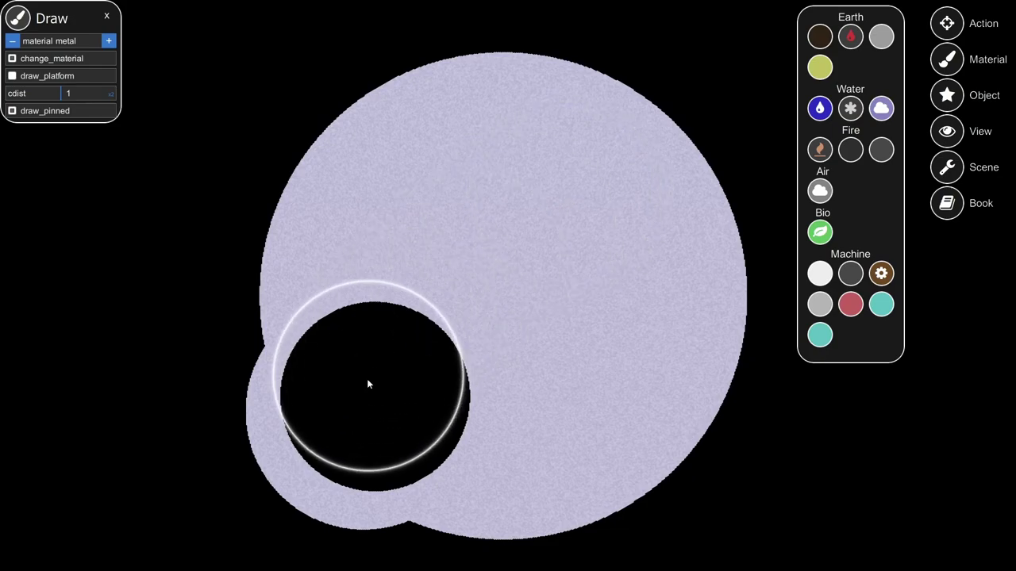
Erase a tall rounded chamber in the right half of the metal body and extend its upper end leftward with two smaller round pockets.
click(587, 213)
drag(587, 221, 589, 320)
scroll(586, 238, down, 4)
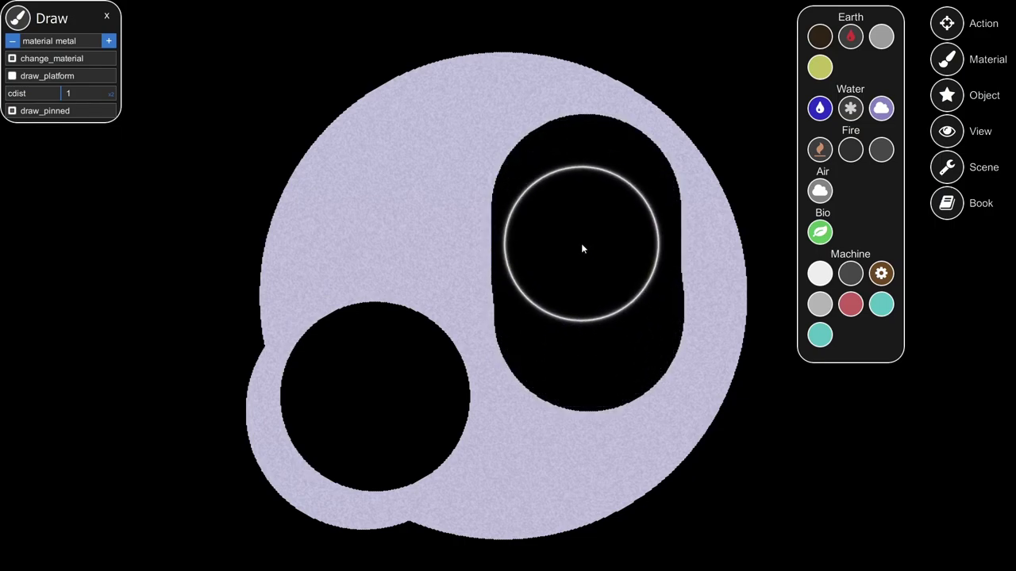
click(534, 144)
click(488, 133)
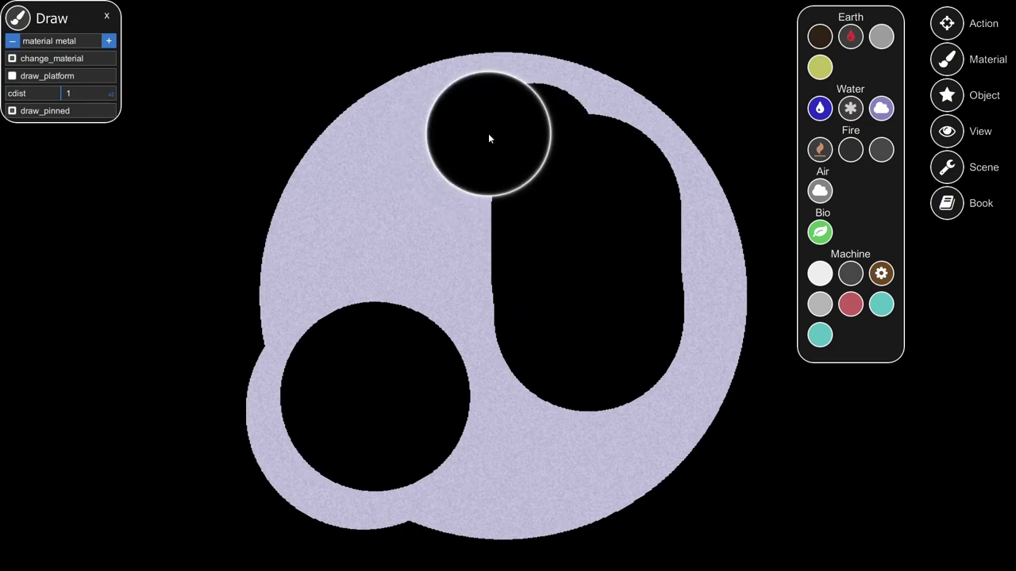
Carve two narrow channels with a small brush, linking the round chamber to the tall chamber's upper pocket and to its lower end.
scroll(573, 224, down, 1)
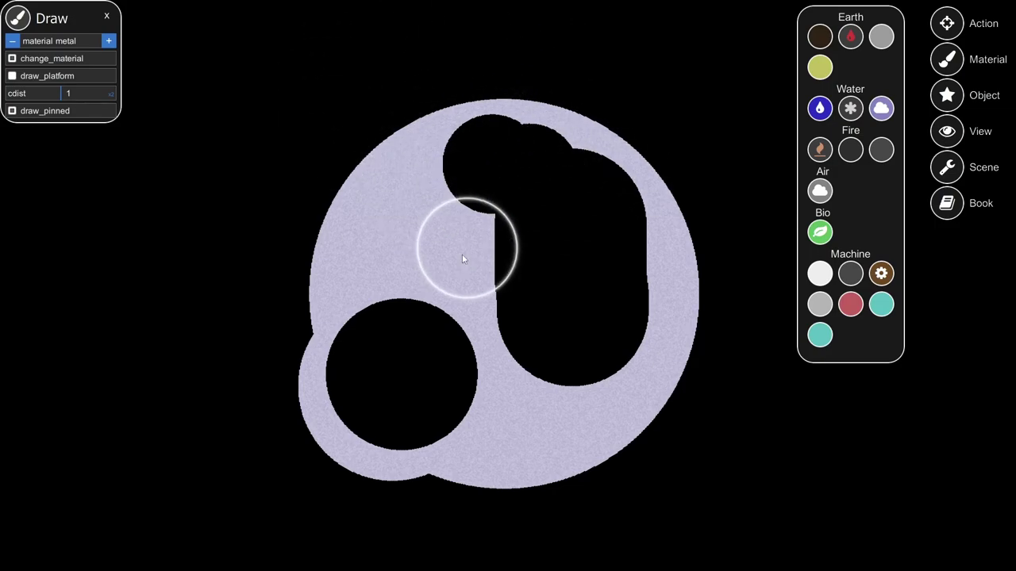
drag(507, 325, 506, 341)
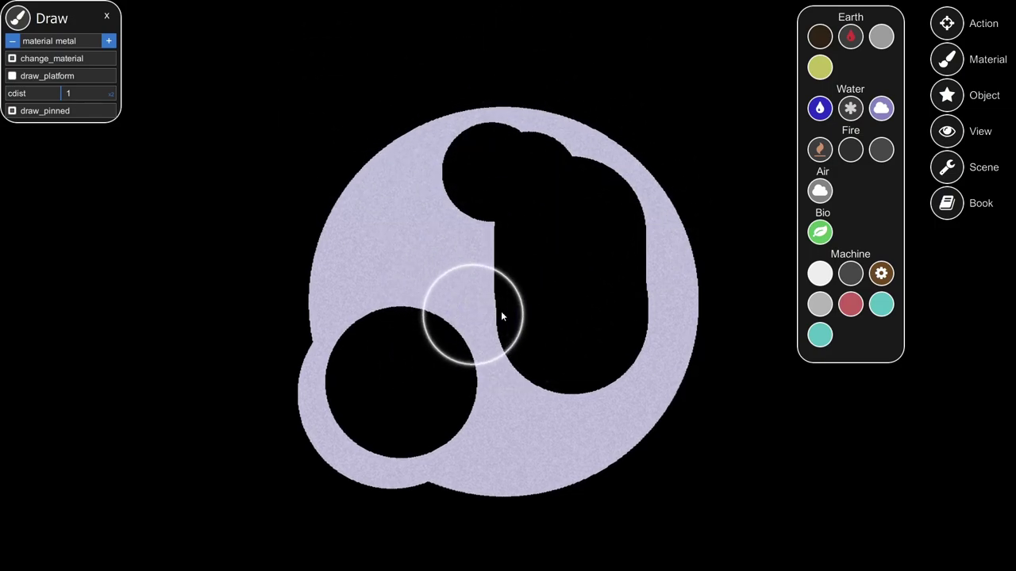
scroll(556, 283, up, 2)
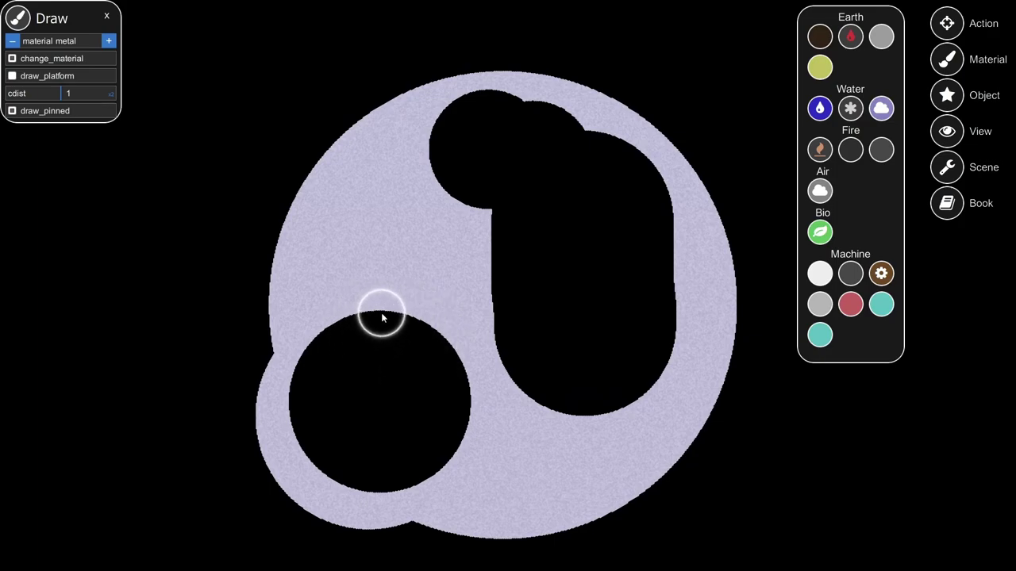
drag(384, 273, 392, 222)
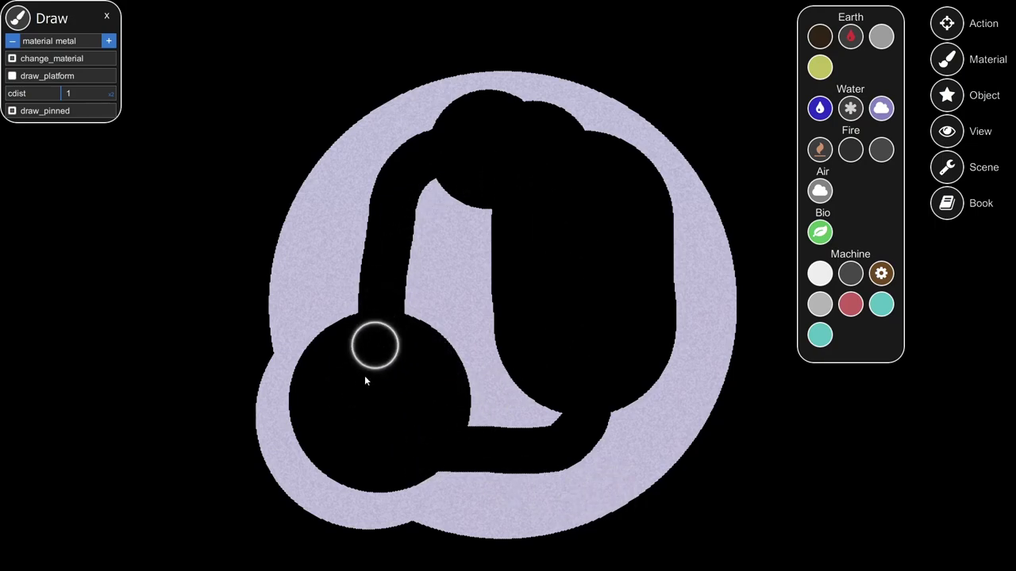
Paint unpinned water into the round chamber, start the simulation, and add more water while it runs.
click(819, 108)
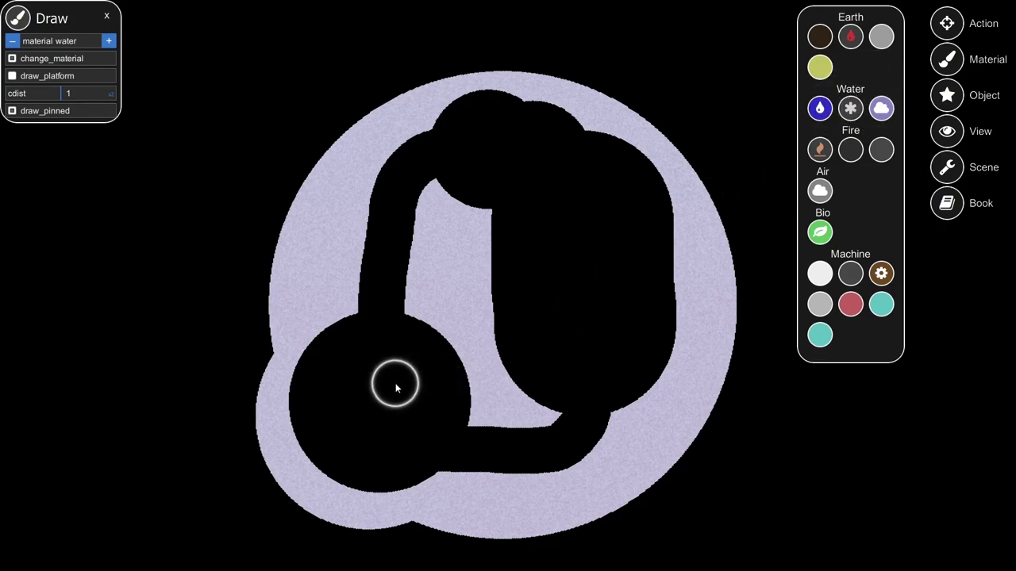
drag(444, 449, 512, 401)
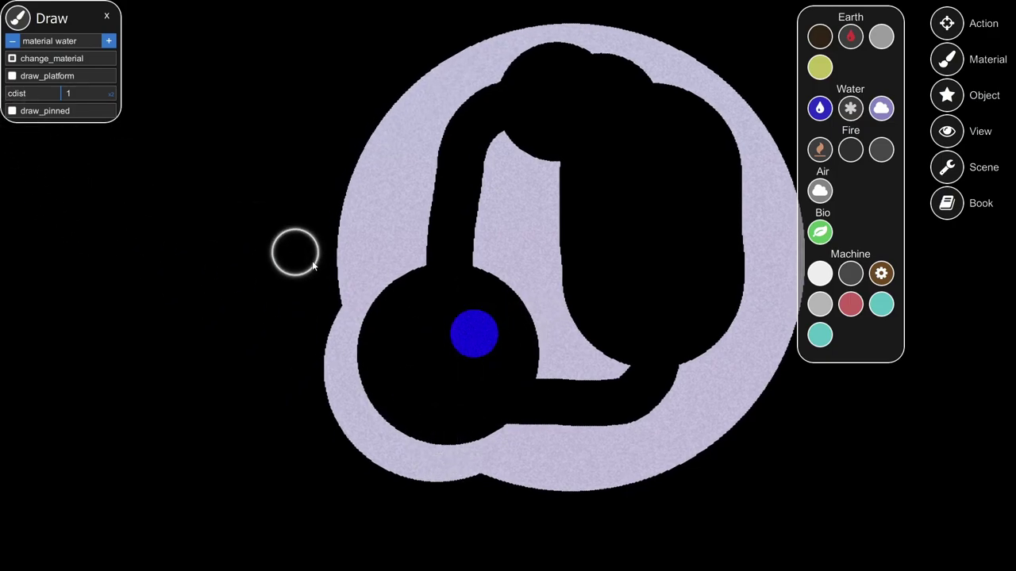
key(space)
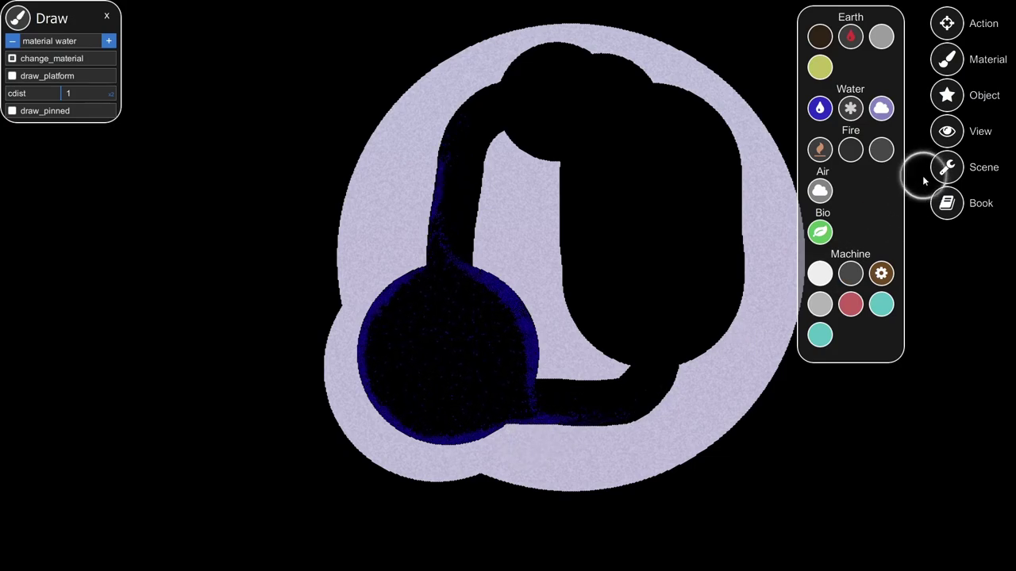
mouse_move(436, 354)
mouse_down()
mouse_move(461, 335)
mouse_move(449, 337)
mouse_up()
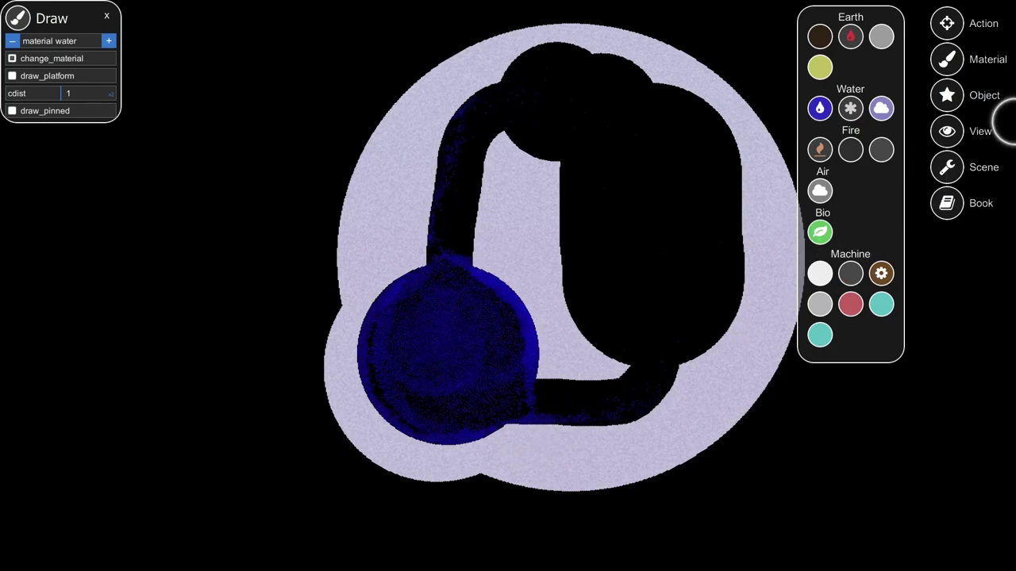
Place a Gravity object just below the metal body and shift it slightly left, beneath the lower-left lobe.
click(946, 96)
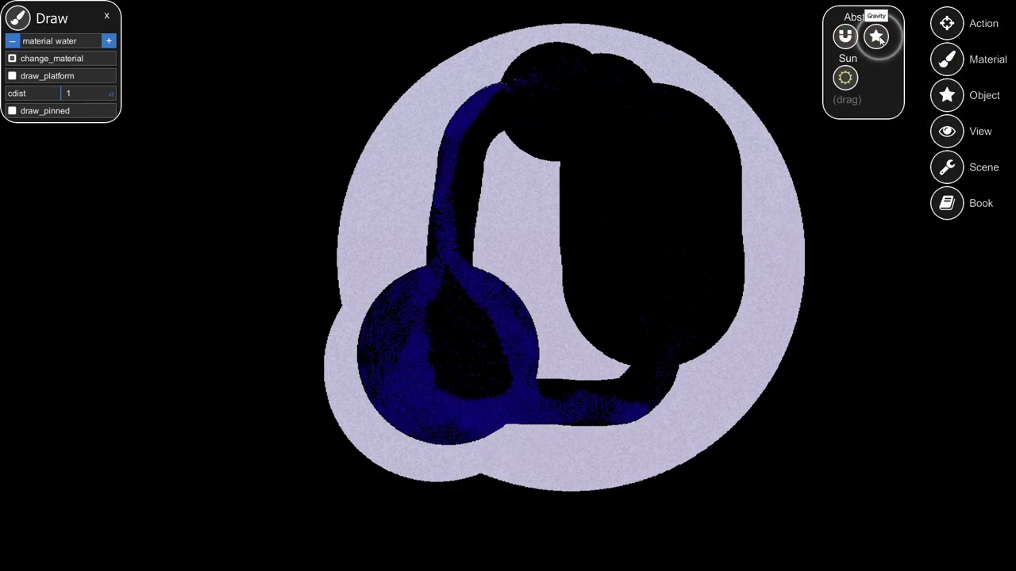
mouse_move(879, 38)
mouse_down()
mouse_move(679, 374)
mouse_move(505, 533)
mouse_move(470, 552)
mouse_move(553, 557)
mouse_up()
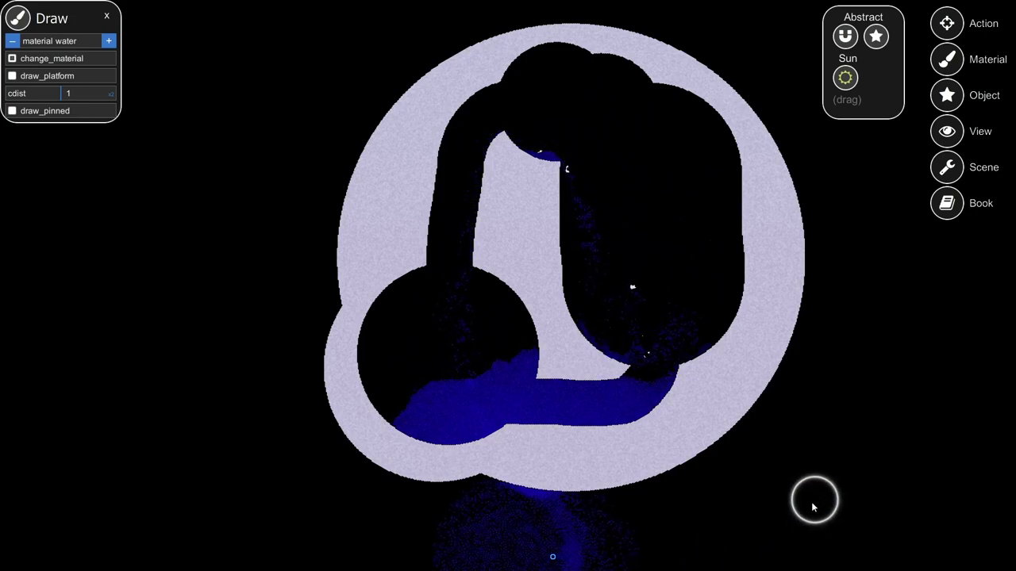
drag(794, 556, 802, 230)
scroll(790, 292, up, 5)
mouse_move(752, 311)
mouse_down()
mouse_move(387, 298)
mouse_move(455, 285)
mouse_move(680, 302)
mouse_move(723, 370)
mouse_move(495, 306)
mouse_move(636, 300)
mouse_up()
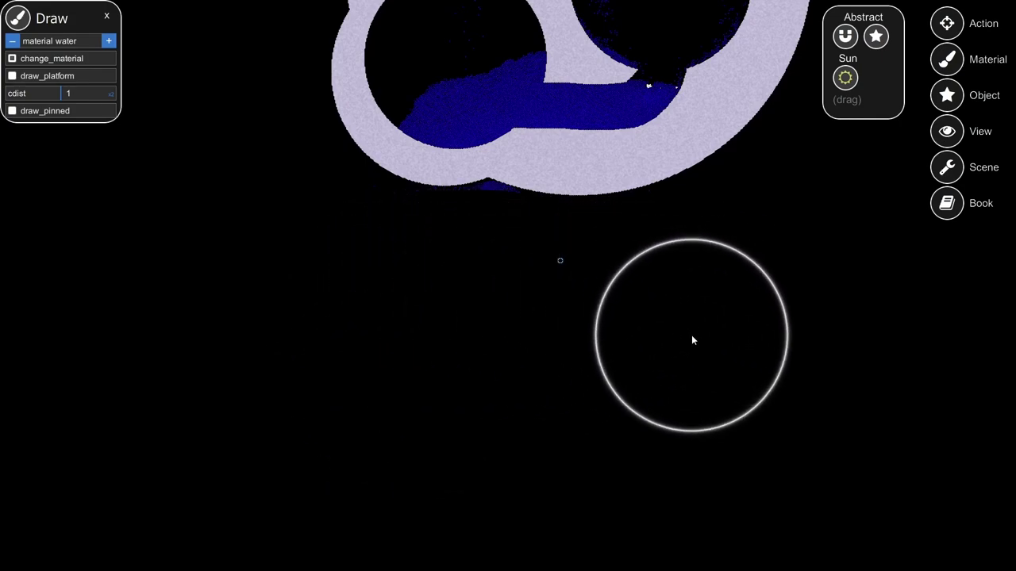
drag(691, 338, 709, 385)
scroll(707, 390, down, 4)
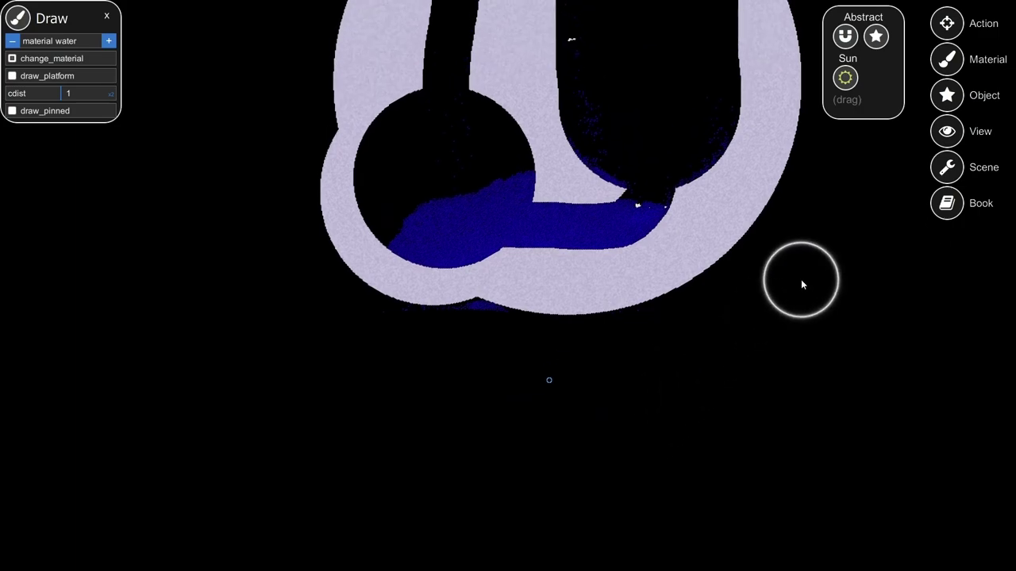
click(947, 23)
click(828, 38)
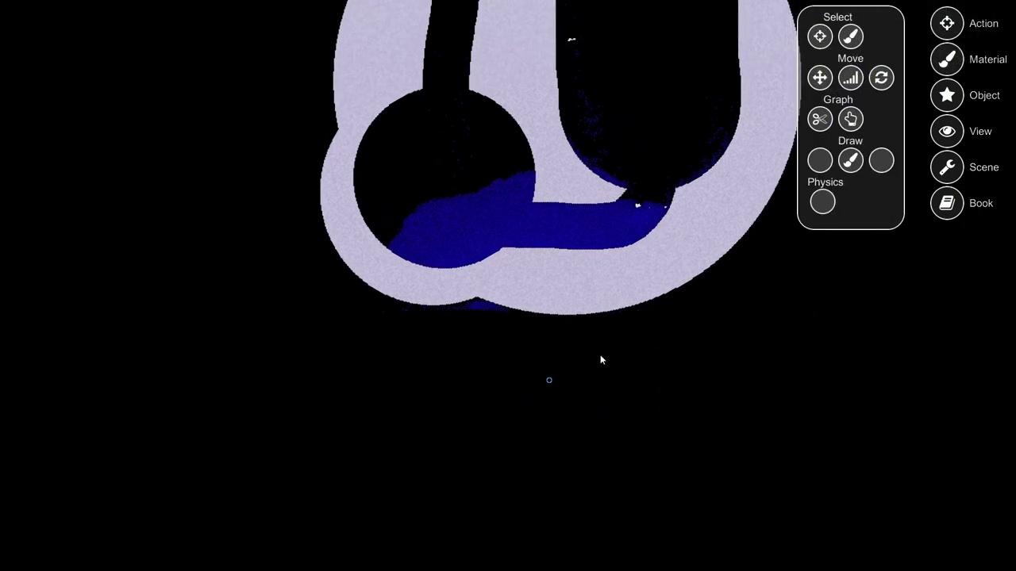
click(549, 382)
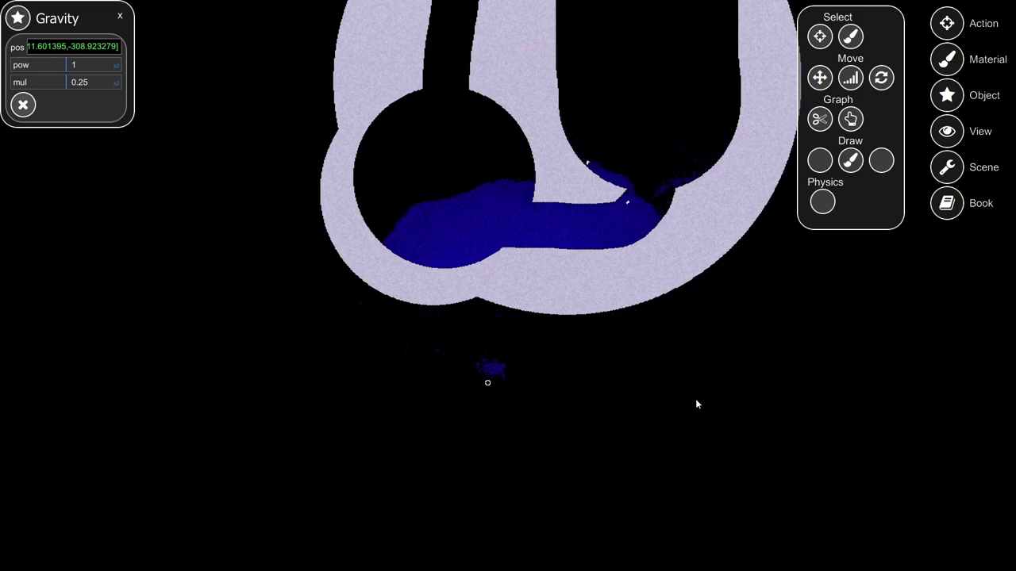
drag(751, 329, 762, 378)
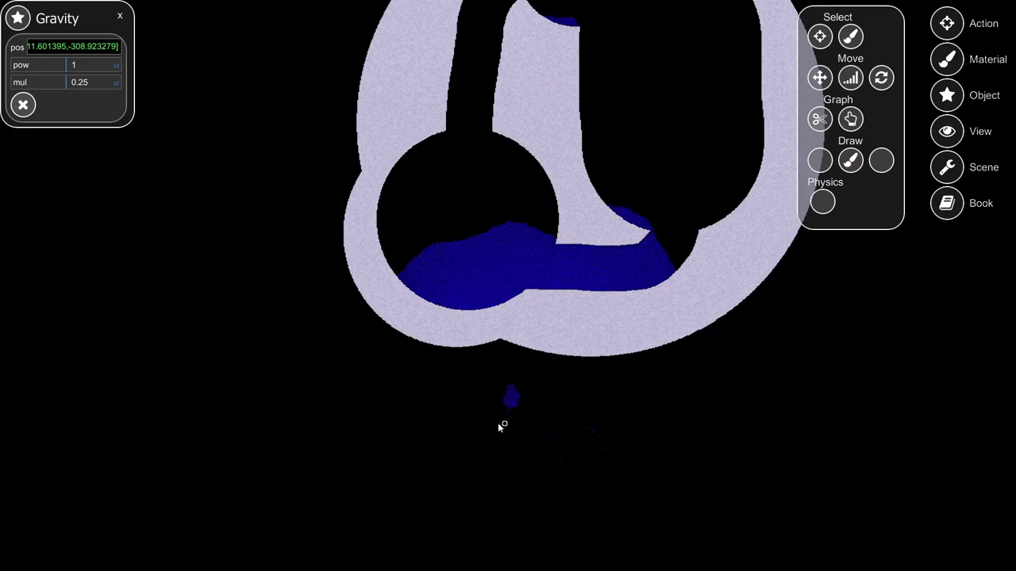
Add more water to the round chamber until it rises through the upper channel into the pocket above.
click(956, 61)
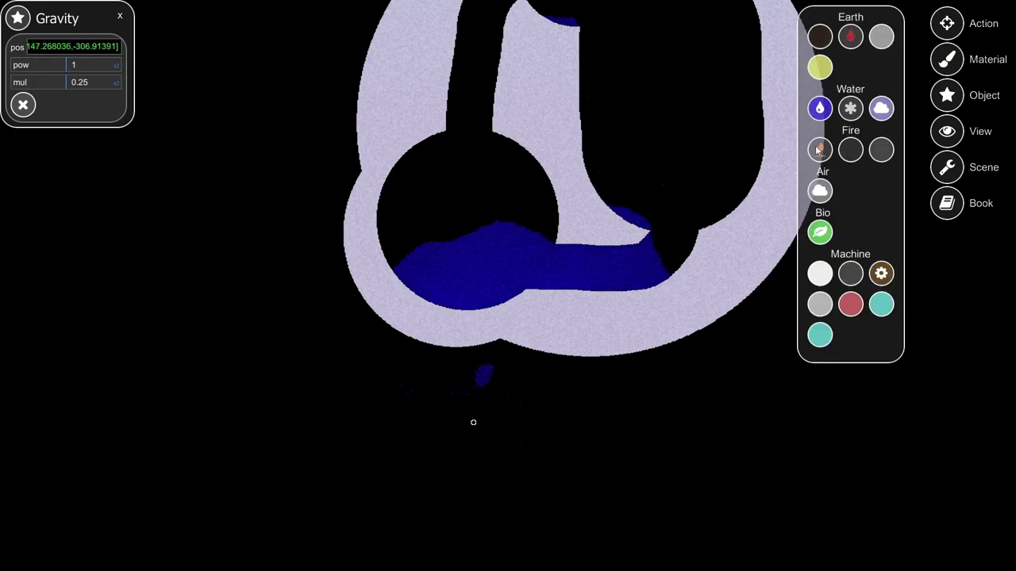
click(822, 108)
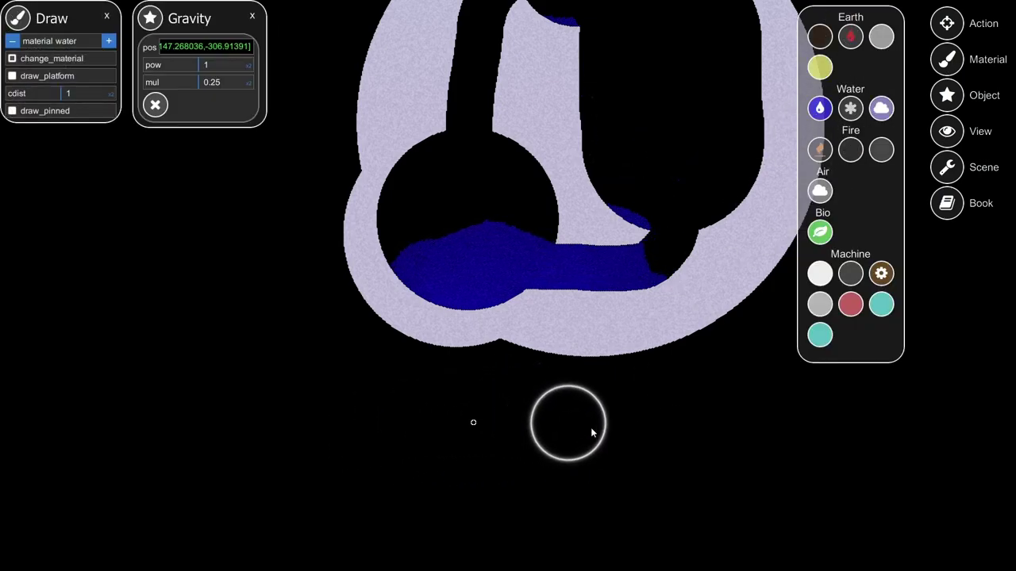
mouse_move(460, 334)
mouse_down()
mouse_move(508, 337)
mouse_move(455, 342)
mouse_up()
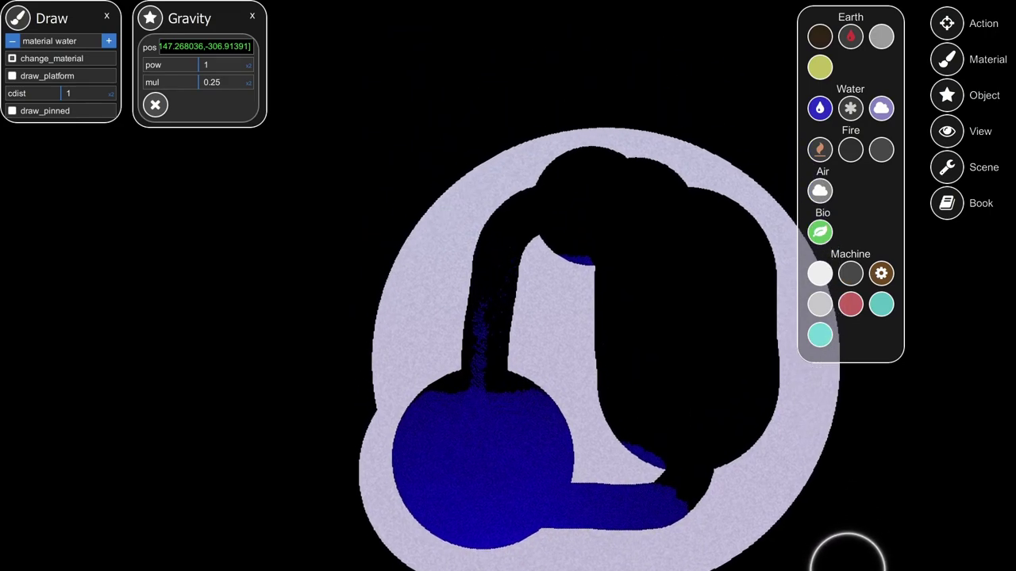
drag(593, 191, 597, 399)
scroll(596, 397, up, 8)
drag(710, 476, 588, 238)
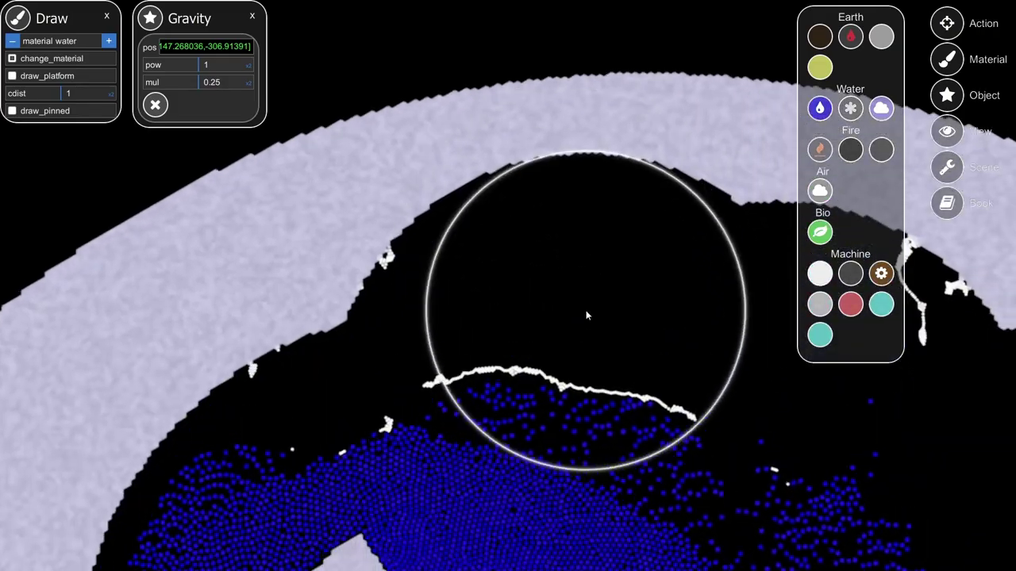
Paint more water into the upper pocket above the divider between the two chambers.
drag(588, 338, 580, 341)
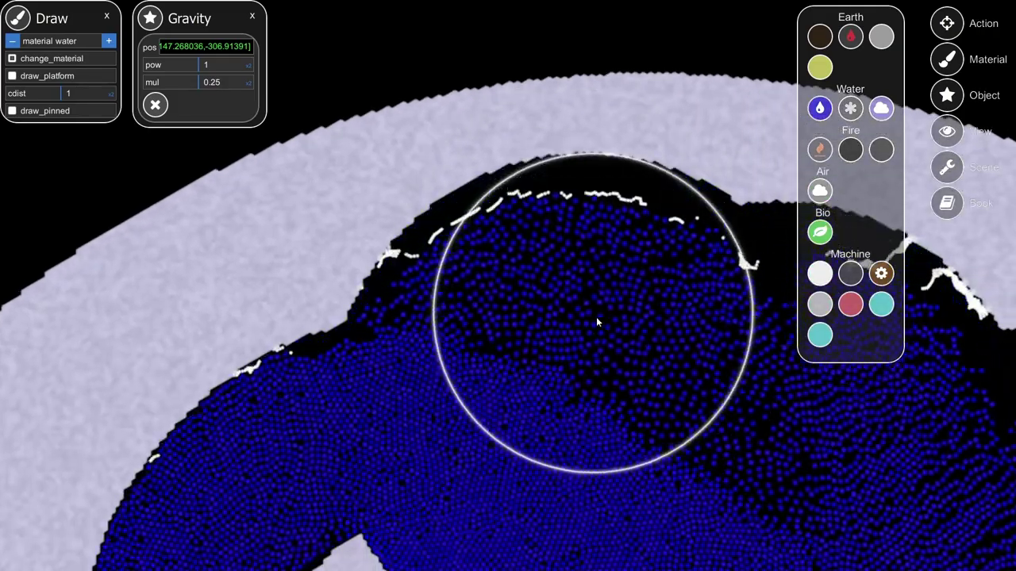
scroll(634, 410, down, 5)
scroll(633, 410, down, 5)
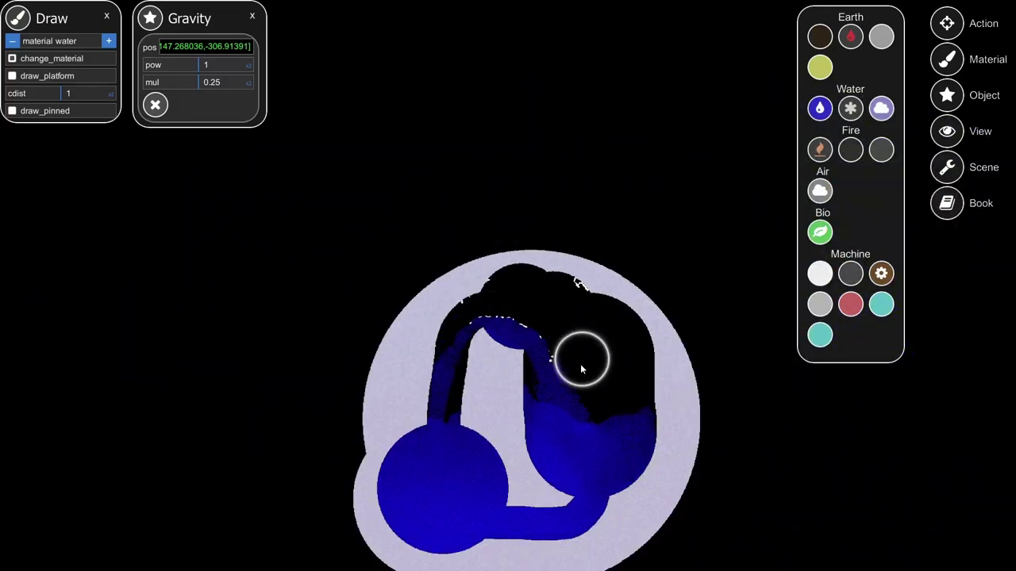
Switch to pinned metal, clear the water-filled ledge on top of the divider, and rebuild it as a rounded metal column.
click(820, 273)
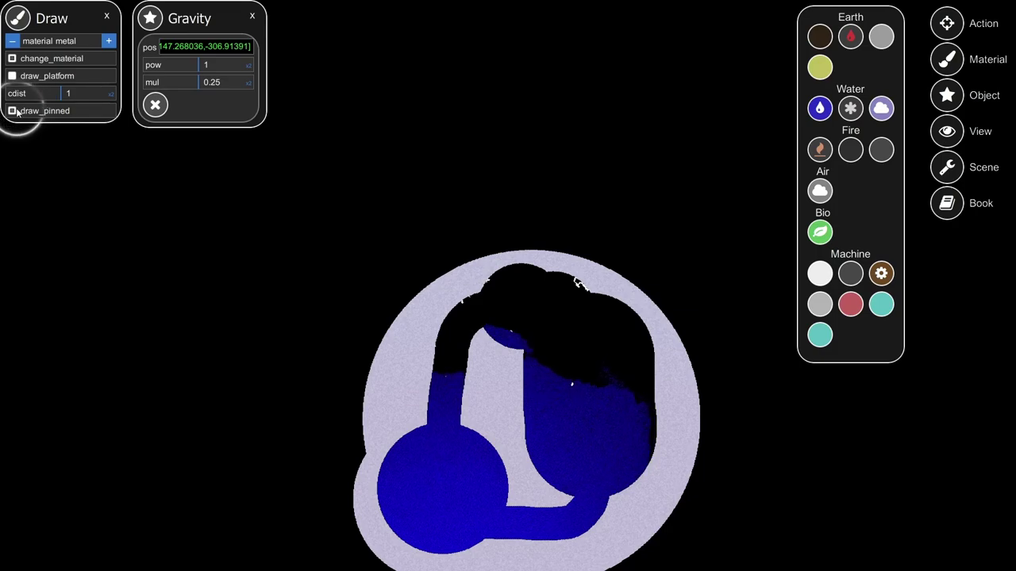
scroll(554, 332, up, 5)
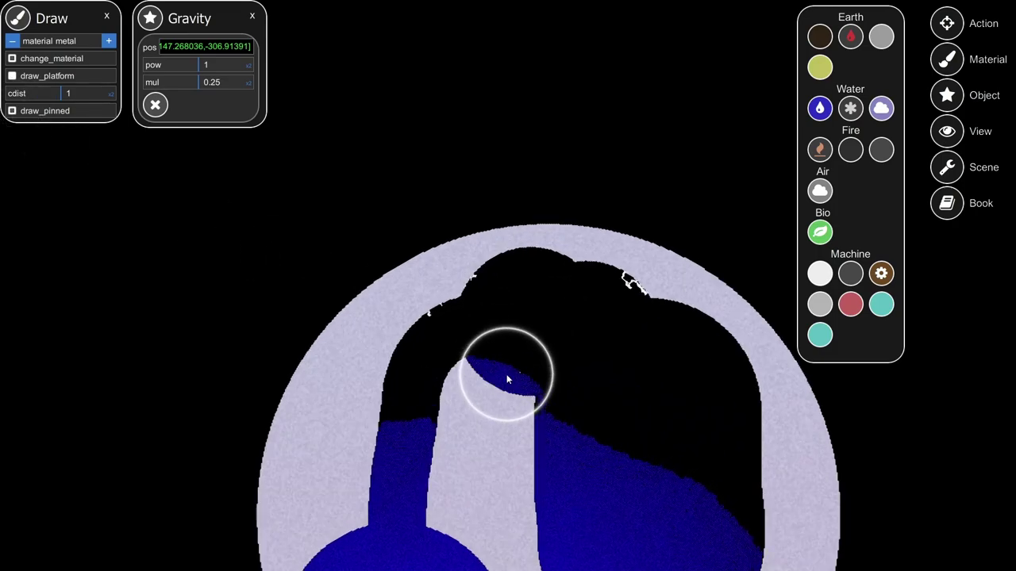
click(508, 378)
click(507, 375)
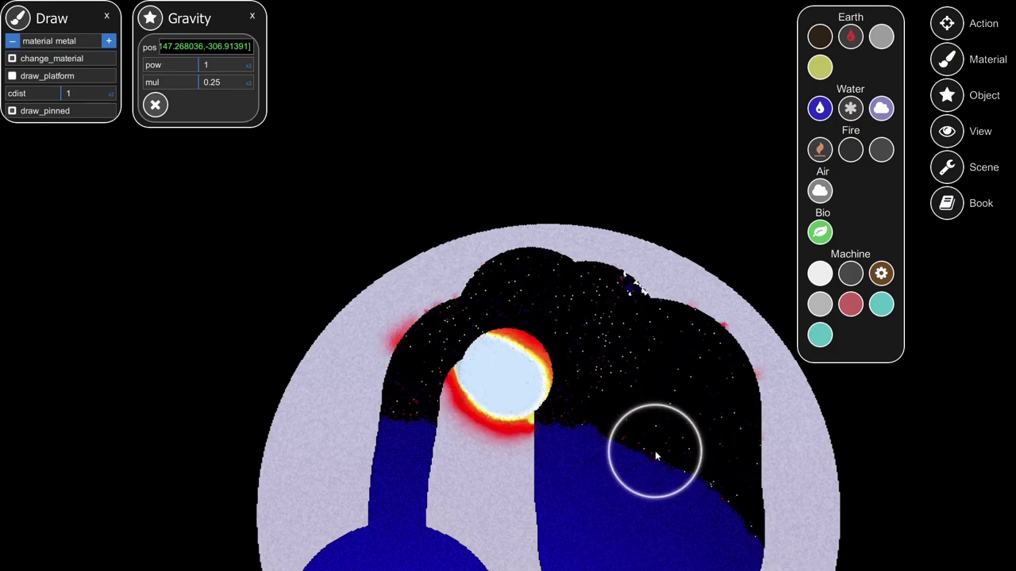
mouse_move(509, 390)
mouse_down()
mouse_move(478, 370)
mouse_move(530, 393)
mouse_move(488, 371)
mouse_move(514, 410)
mouse_move(550, 352)
mouse_up()
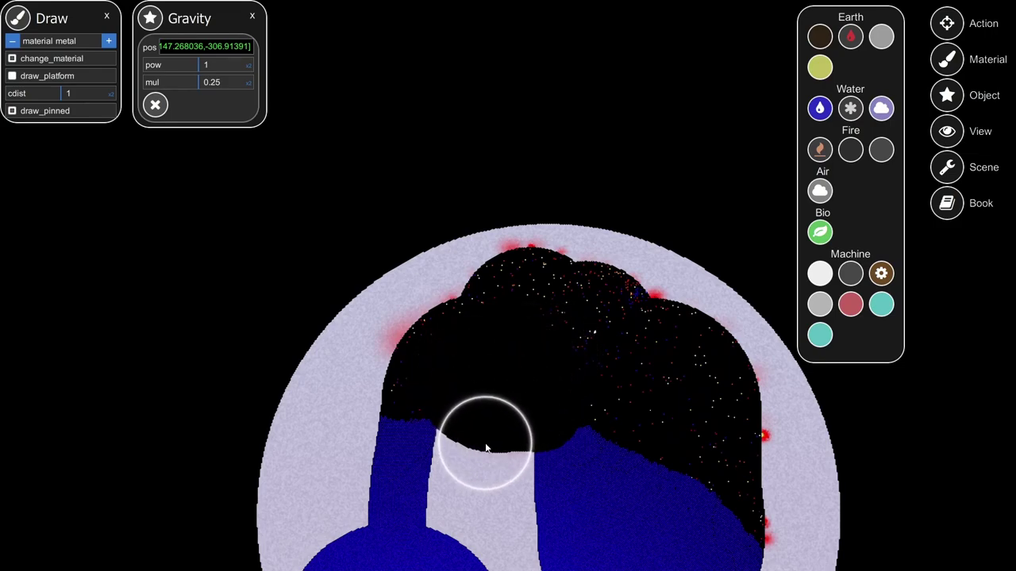
mouse_move(484, 446)
mouse_down()
mouse_move(497, 373)
mouse_move(487, 317)
mouse_up()
Carve the upper channel's ceiling into a smoother, wider arch with a smaller brush.
scroll(487, 314, down, 3)
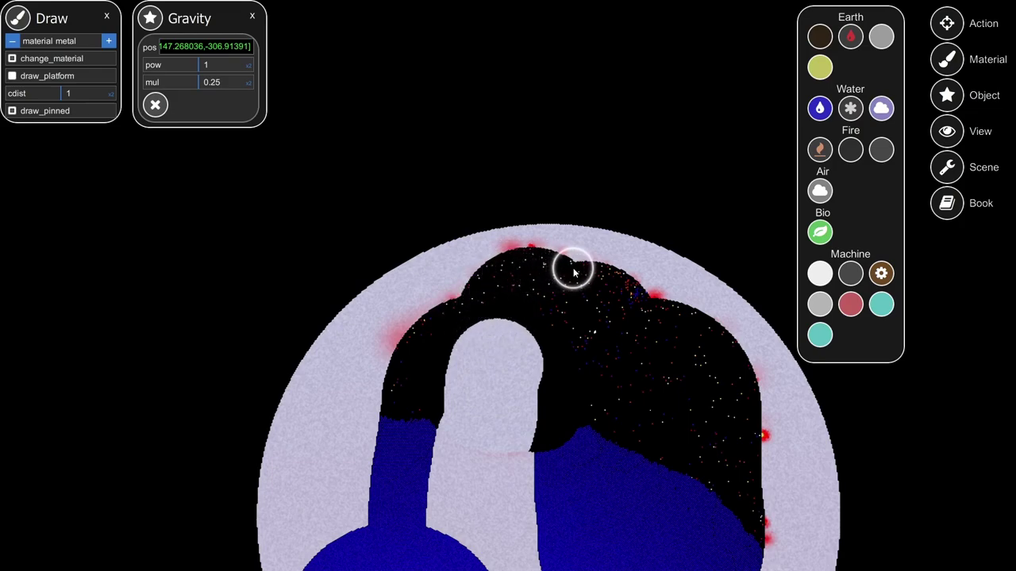
mouse_move(663, 304)
mouse_down()
mouse_move(594, 272)
mouse_move(528, 268)
mouse_up()
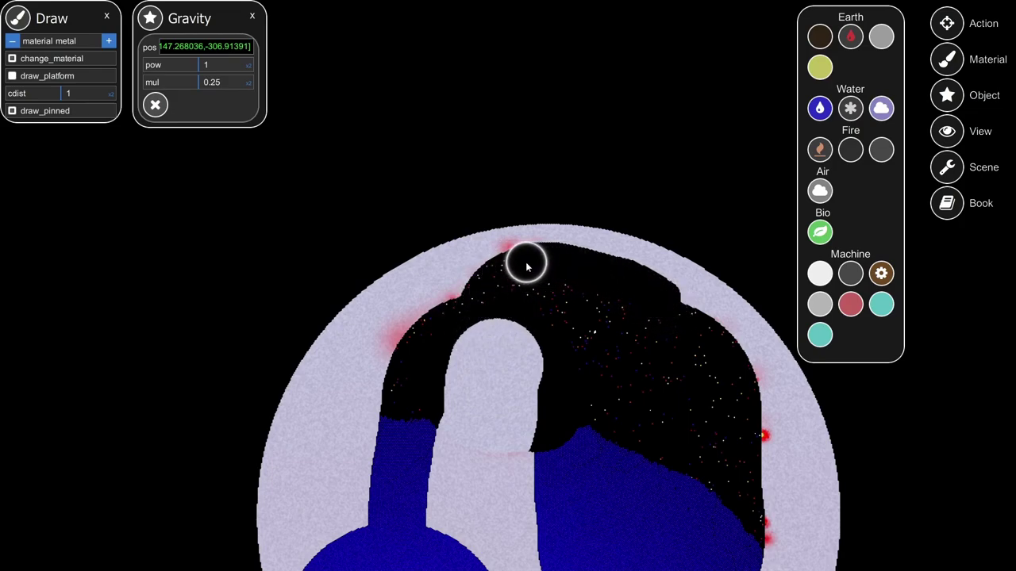
drag(464, 282, 417, 319)
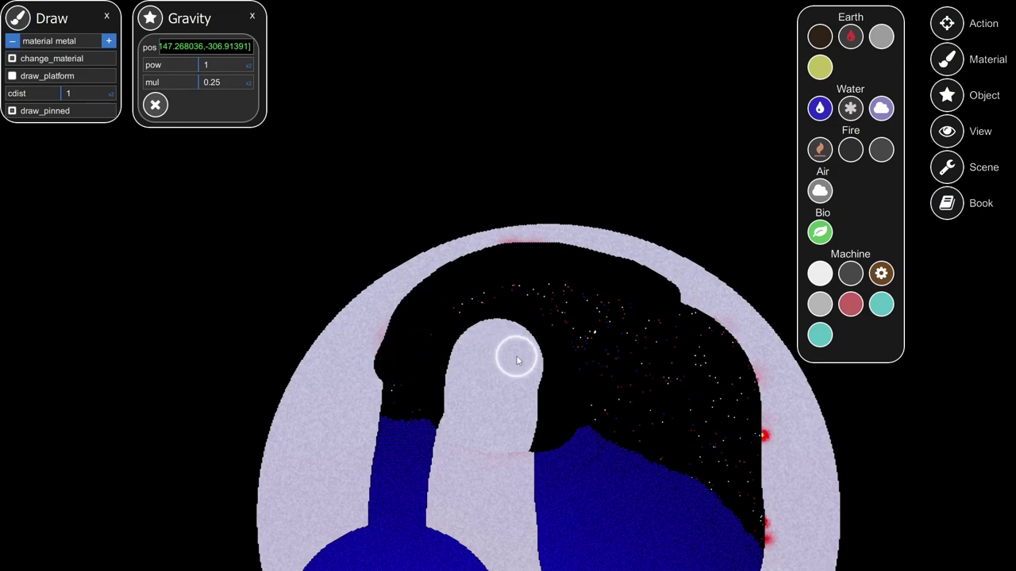
Extend the divider's top into a tapered metal overhang above the tall chamber's water, and widen the chamber along its outer wall.
mouse_move(522, 344)
mouse_down()
mouse_move(589, 342)
mouse_move(631, 359)
mouse_move(561, 374)
mouse_up()
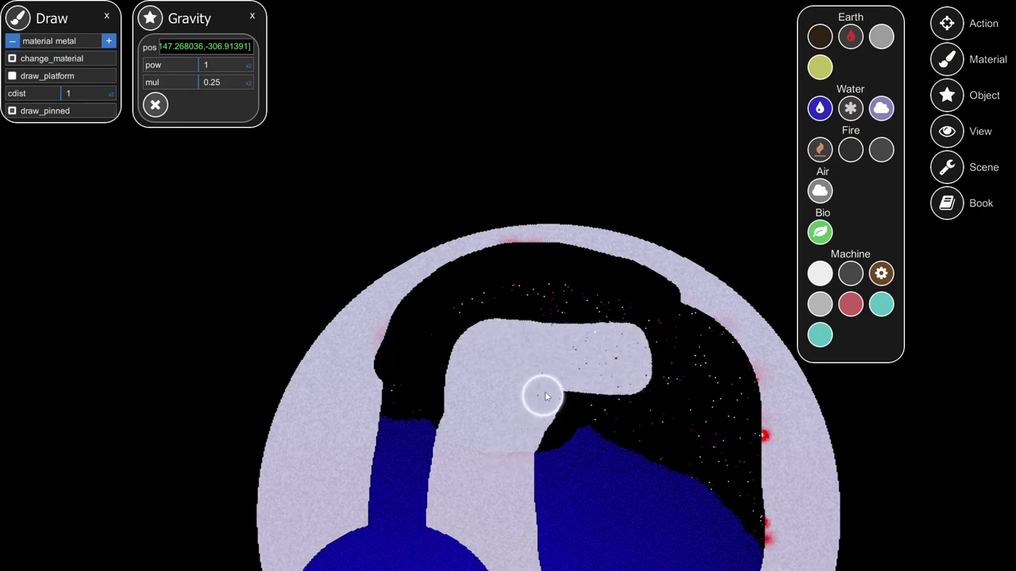
mouse_move(554, 316)
mouse_down()
mouse_move(690, 362)
mouse_move(576, 406)
mouse_up()
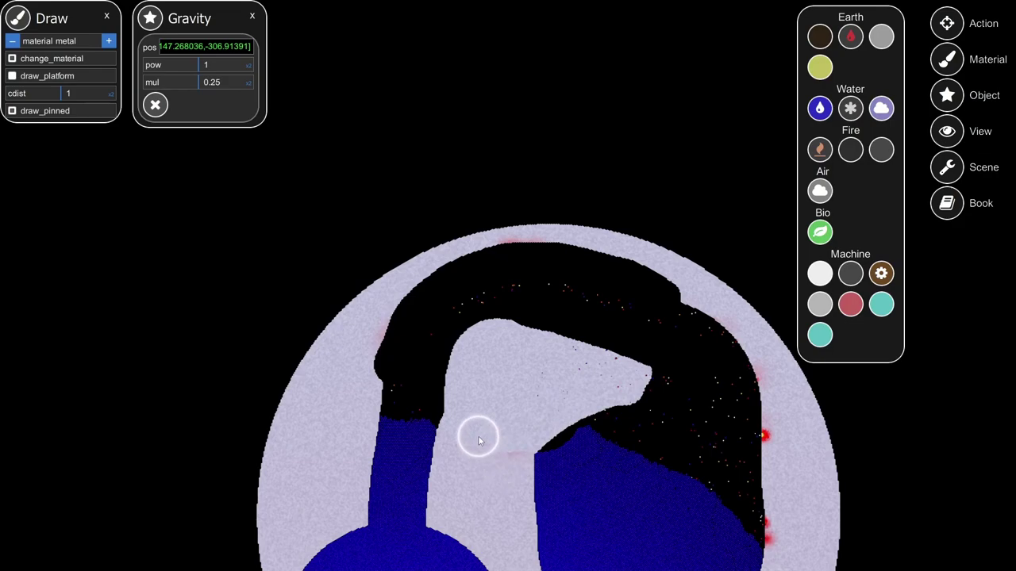
drag(512, 457, 427, 309)
drag(686, 394, 659, 232)
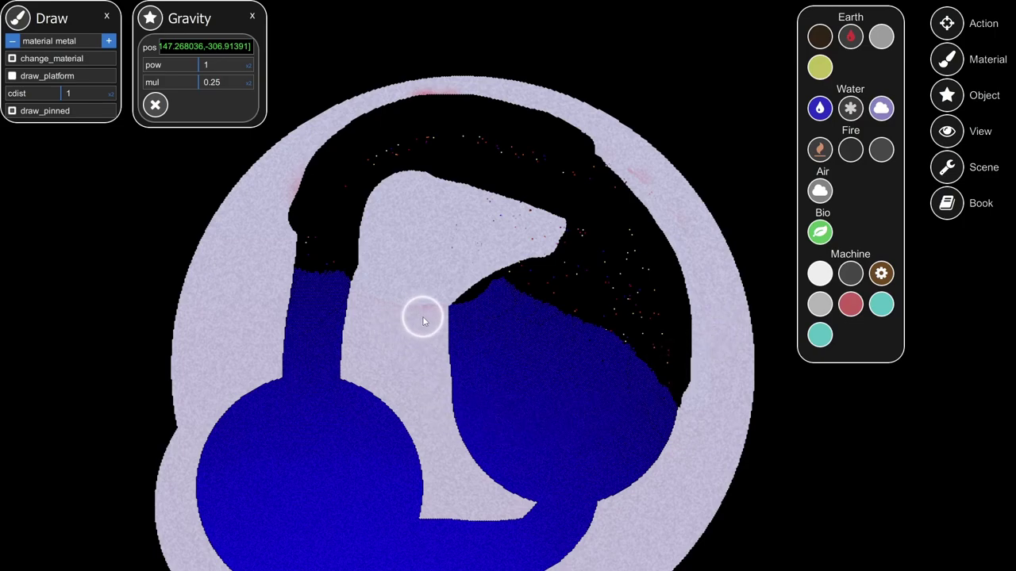
Paint a rounded metal arch over the divider's sloping overhang and fill the gap beneath it.
drag(412, 256, 430, 316)
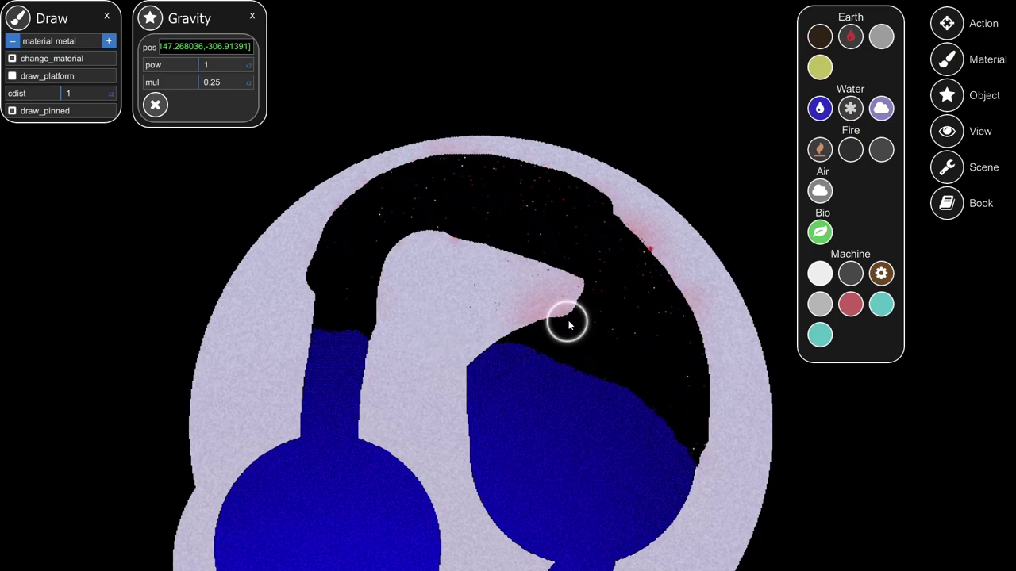
mouse_move(611, 415)
mouse_down()
mouse_move(617, 302)
mouse_move(627, 420)
mouse_up()
drag(614, 482, 639, 330)
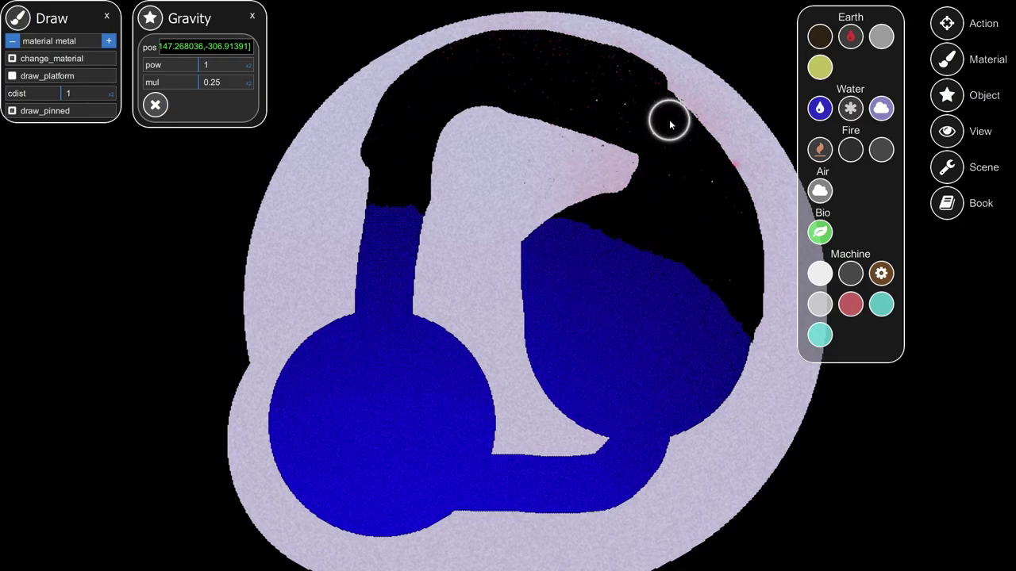
drag(490, 135, 500, 252)
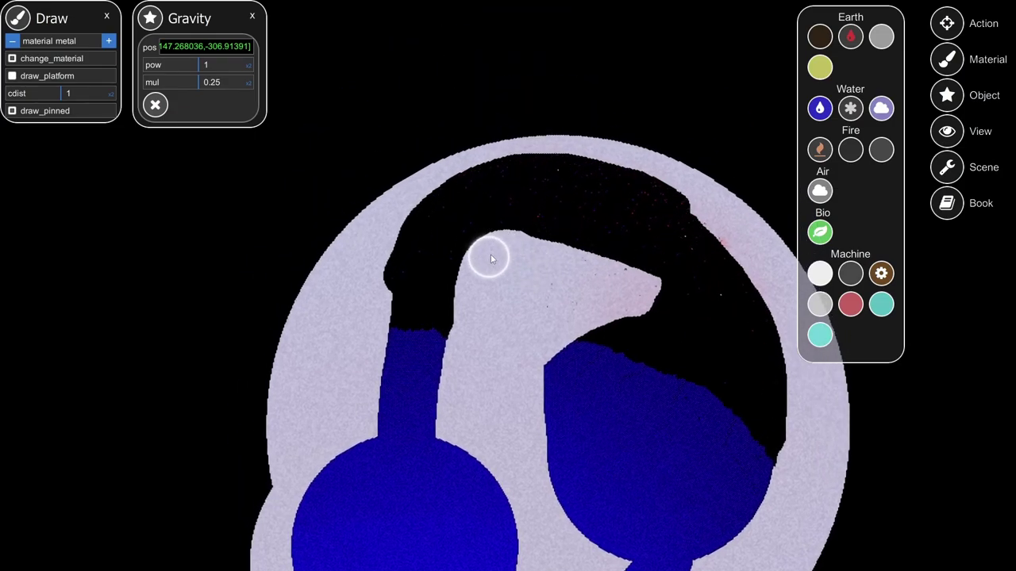
mouse_move(553, 215)
mouse_down()
mouse_move(590, 215)
mouse_move(633, 262)
mouse_up()
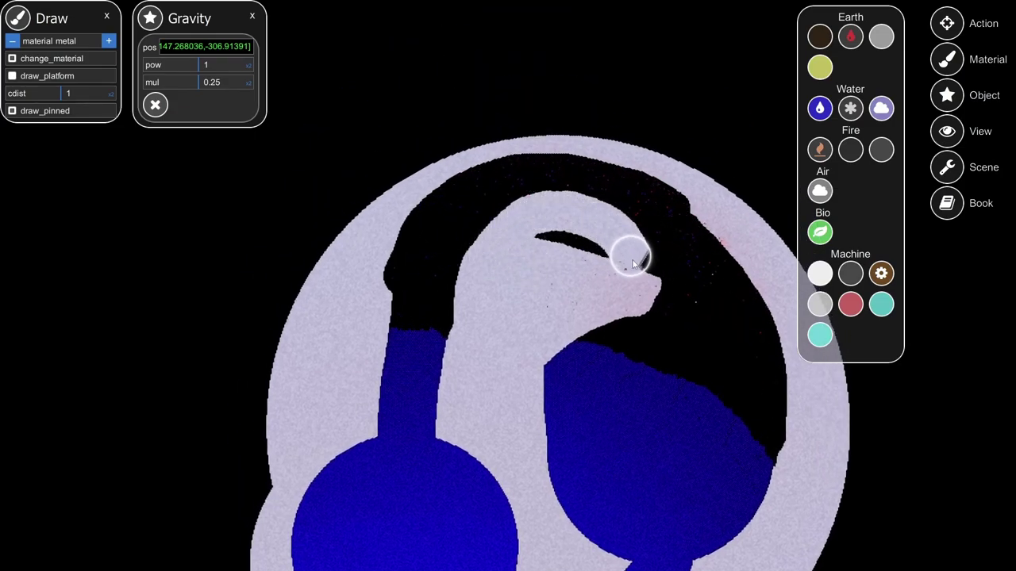
drag(637, 297, 566, 252)
drag(710, 438, 669, 305)
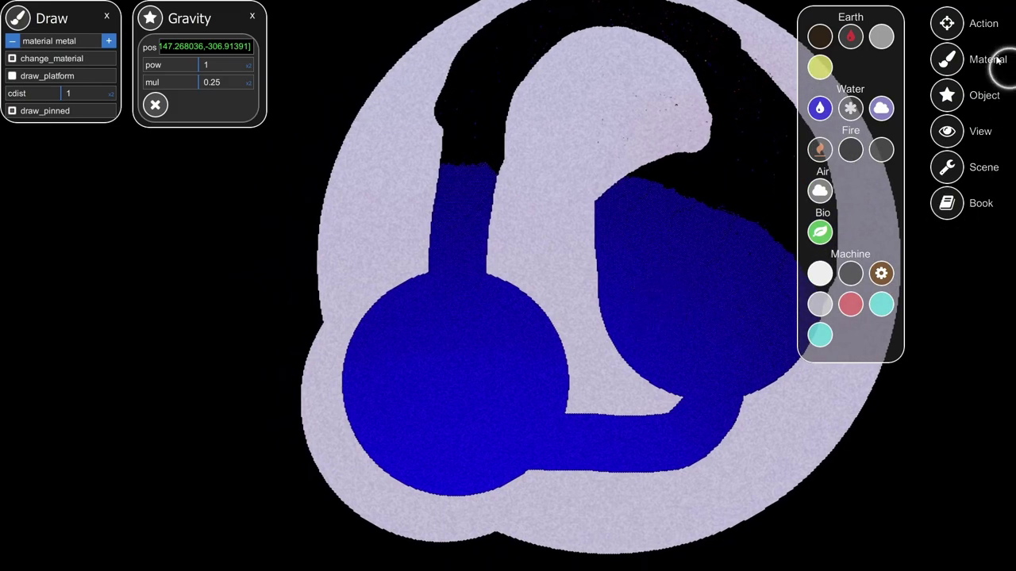
Erase the upper part of the water in the tall chamber and switch from drawing to the node selection tool.
mouse_move(752, 237)
mouse_down()
mouse_move(678, 265)
mouse_move(750, 260)
mouse_move(724, 295)
mouse_move(659, 252)
mouse_move(682, 278)
mouse_move(748, 252)
mouse_move(760, 298)
mouse_up()
drag(733, 242, 678, 295)
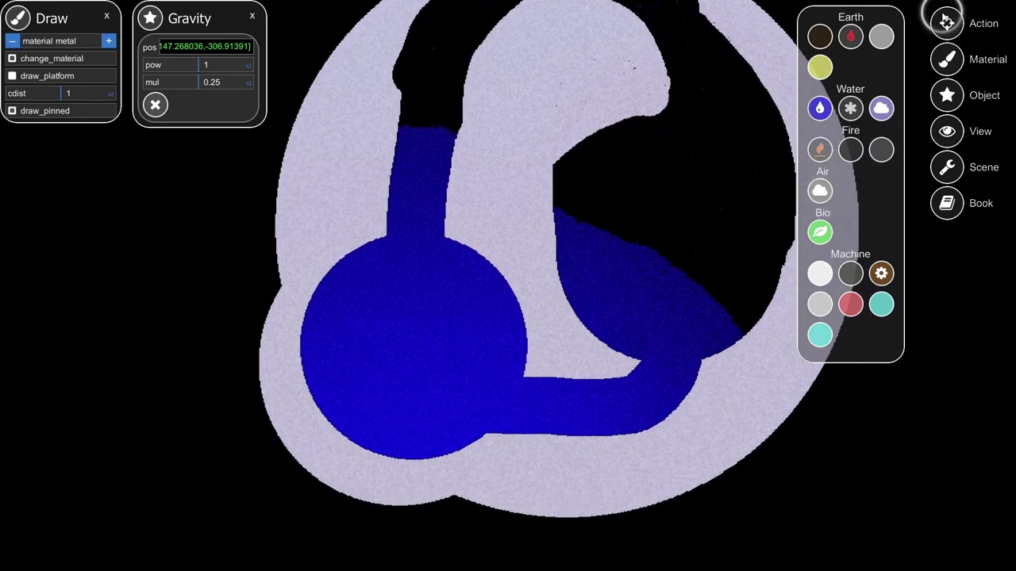
click(948, 97)
click(946, 23)
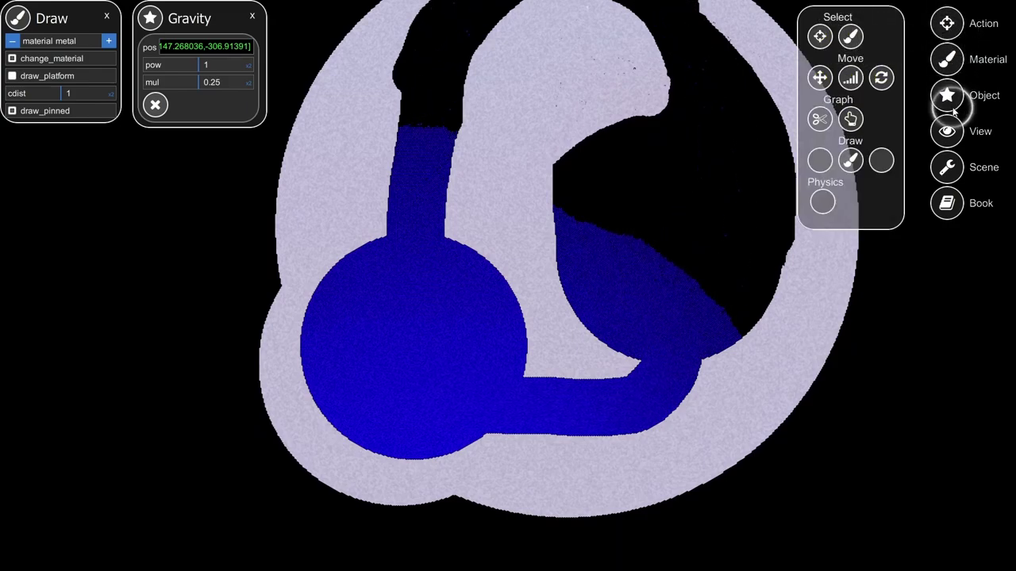
click(820, 36)
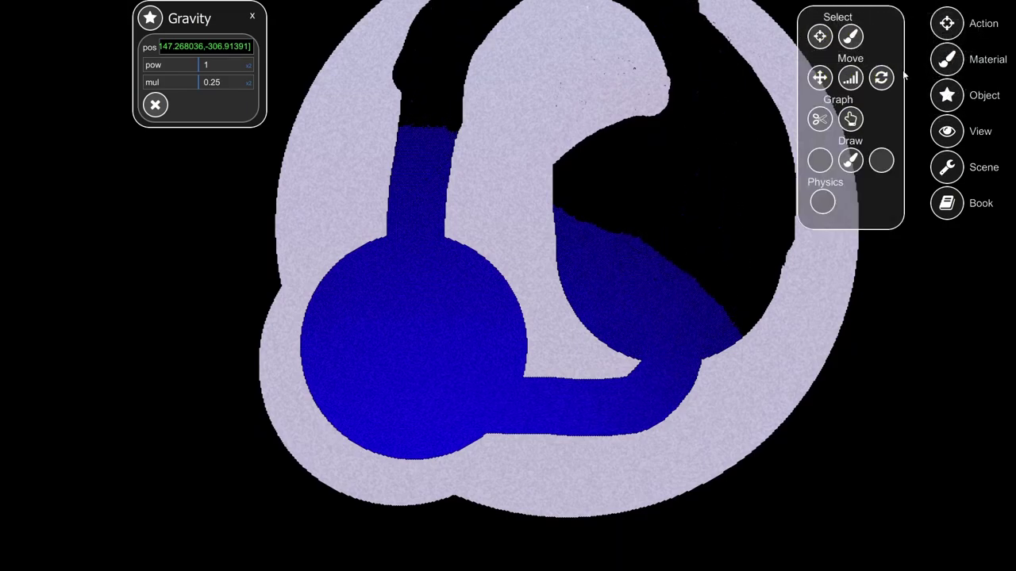
Place a heat-source object inside the bottom of the round chamber and follow the heated water up the channel.
click(947, 96)
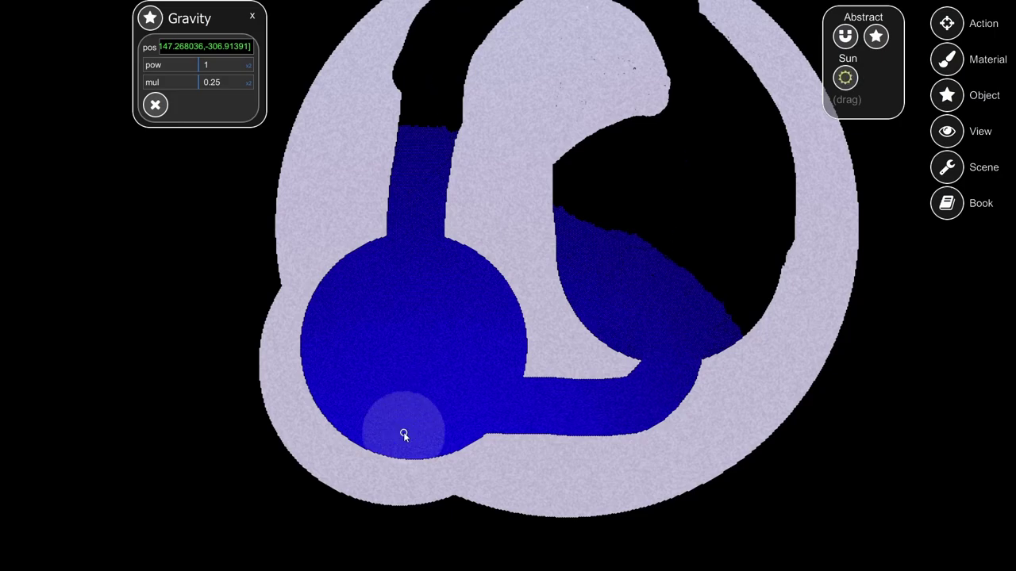
drag(479, 558, 481, 496)
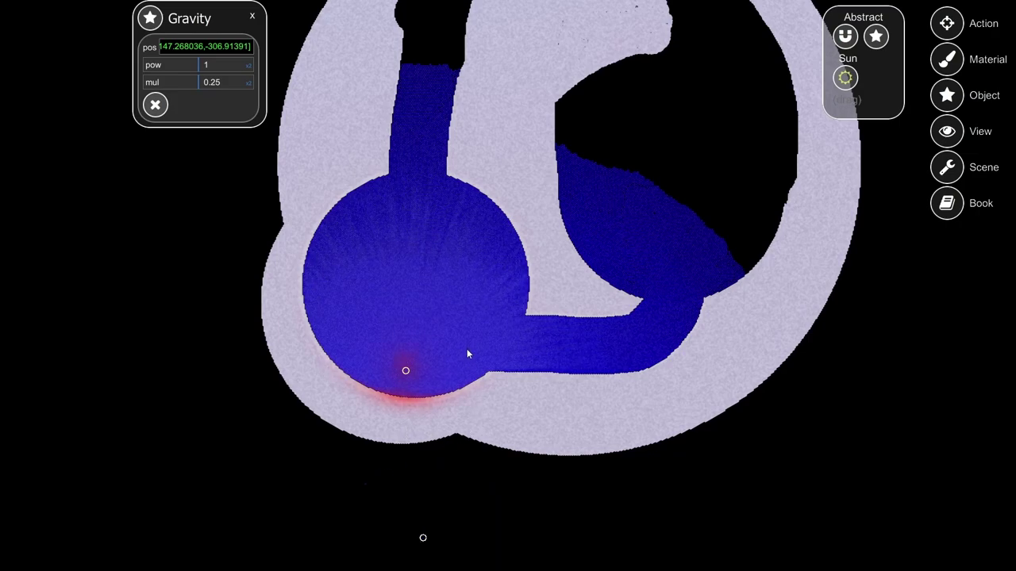
scroll(428, 420, up, 3)
drag(428, 420, 470, 403)
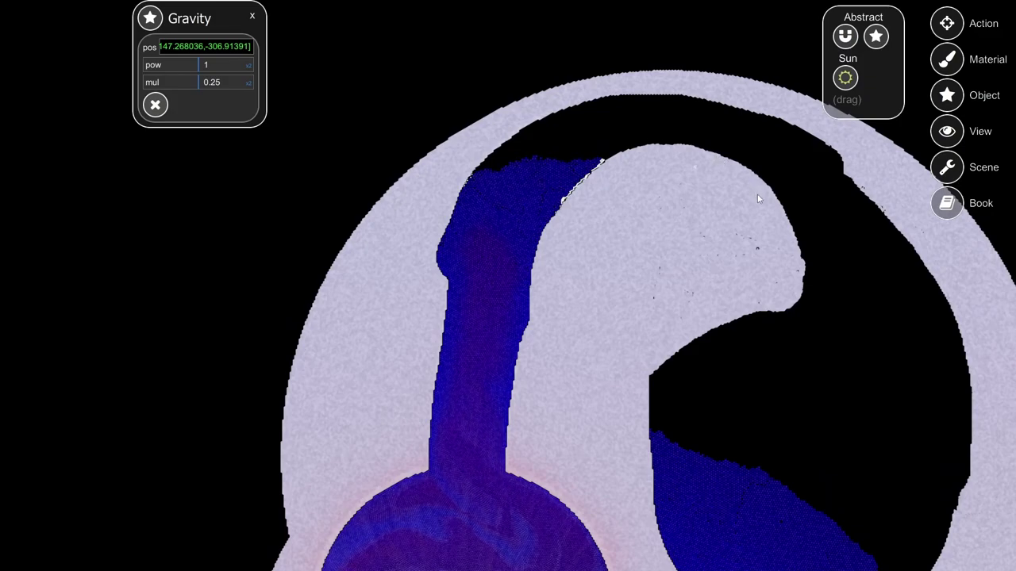
Switch back to metal drawing and carve away the divider's rounded top, leaving a slope that descends toward the tall chamber.
click(943, 67)
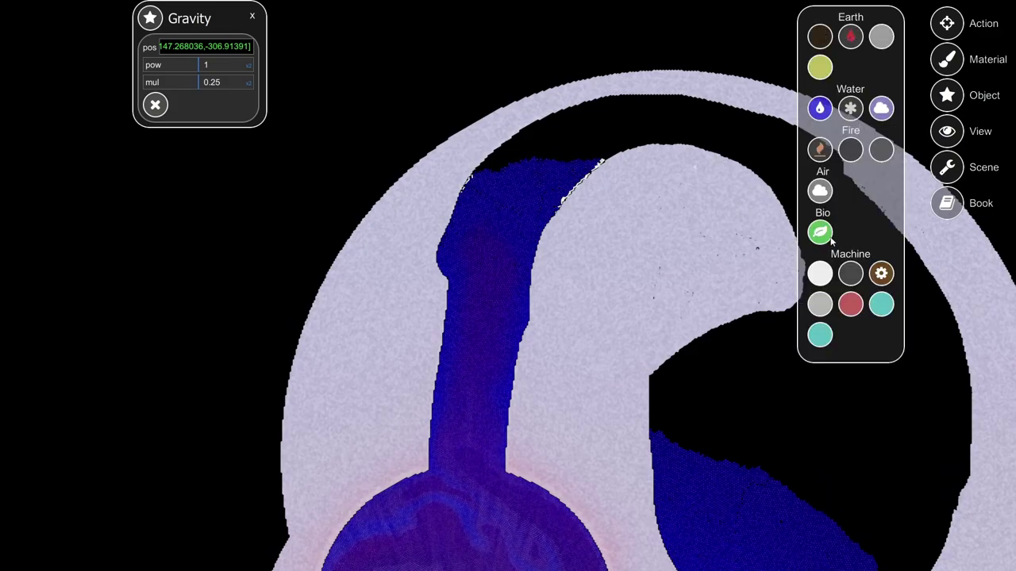
click(820, 272)
mouse_move(611, 169)
mouse_down()
mouse_move(596, 175)
mouse_move(759, 172)
mouse_up()
mouse_move(646, 149)
mouse_down()
mouse_move(574, 176)
mouse_move(773, 181)
mouse_up()
mouse_move(573, 182)
mouse_down()
mouse_move(777, 233)
mouse_move(717, 188)
mouse_up()
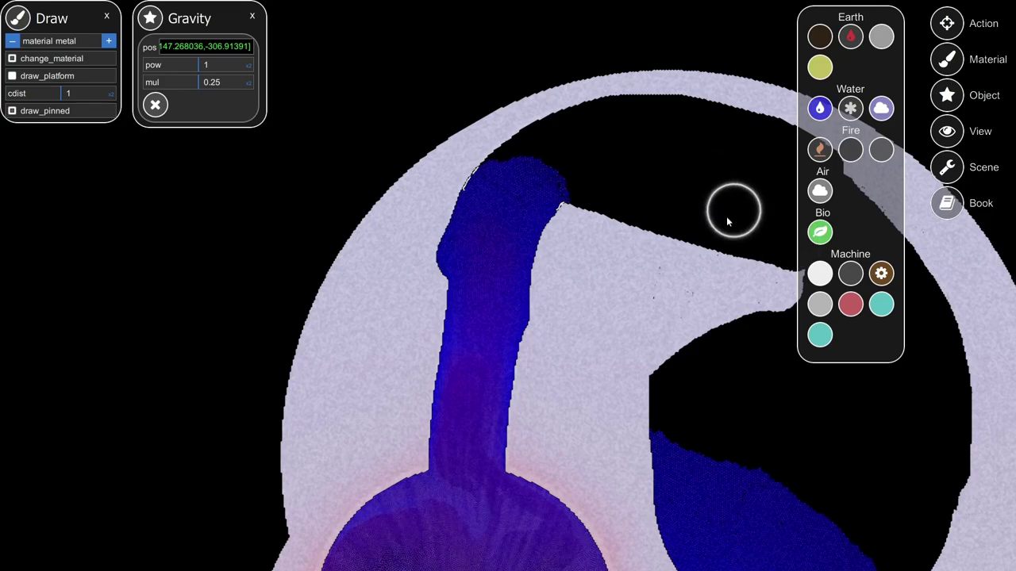
Inspect the material and temperature of individual nodes in the upper channel, the tall chamber and the heated round chamber.
drag(681, 540, 648, 368)
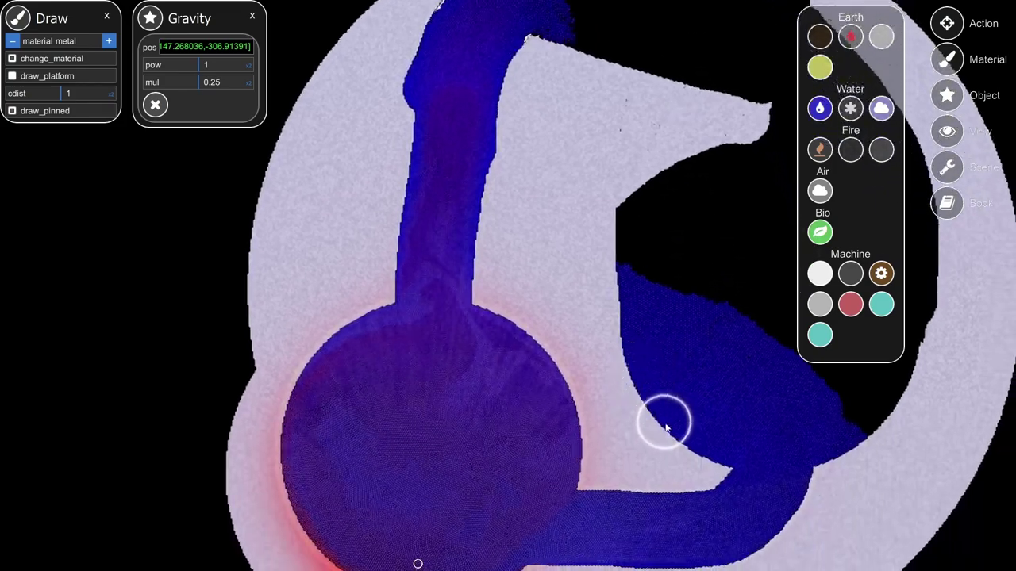
scroll(665, 427, down, 1)
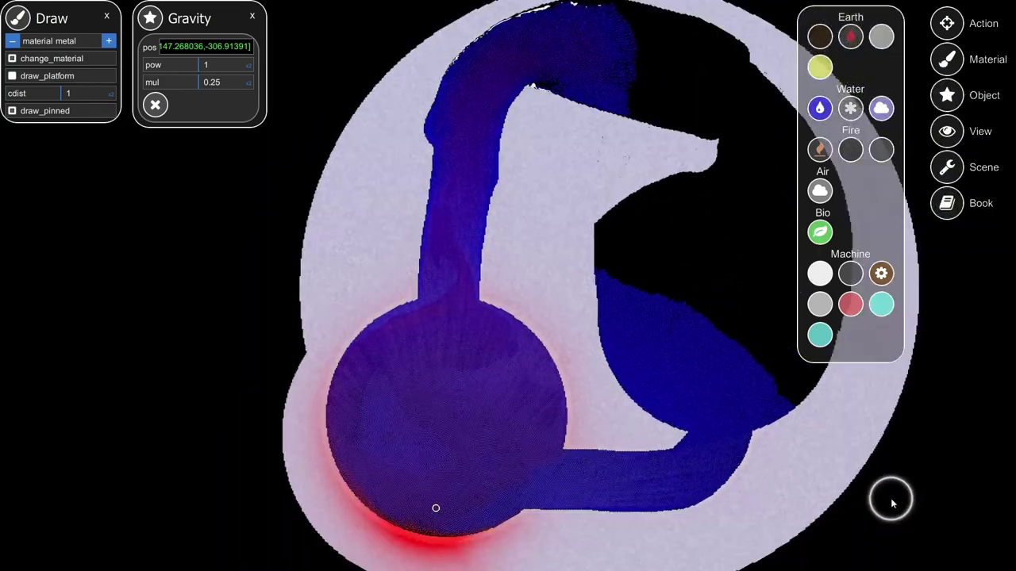
drag(923, 491, 920, 531)
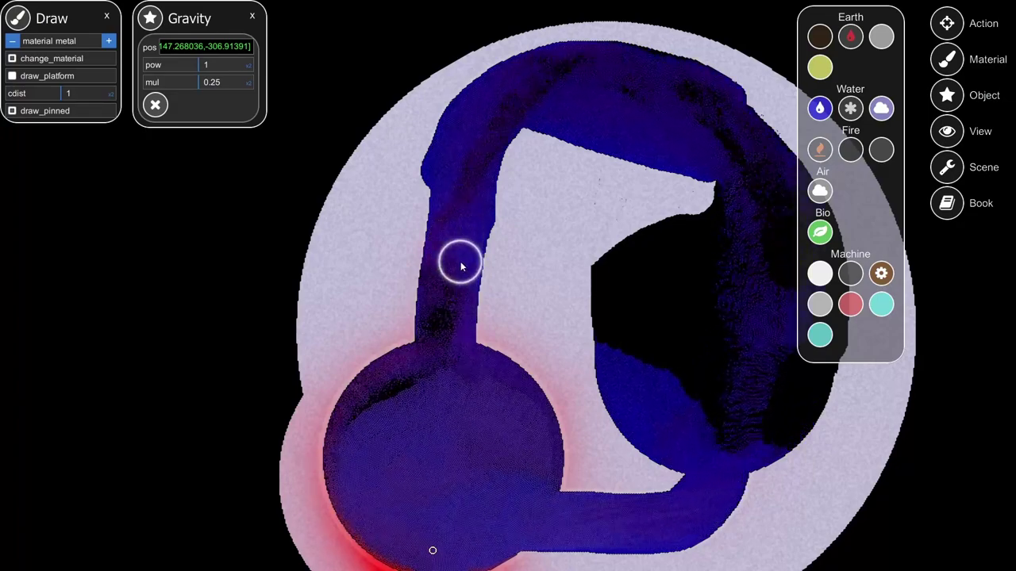
click(949, 23)
click(820, 35)
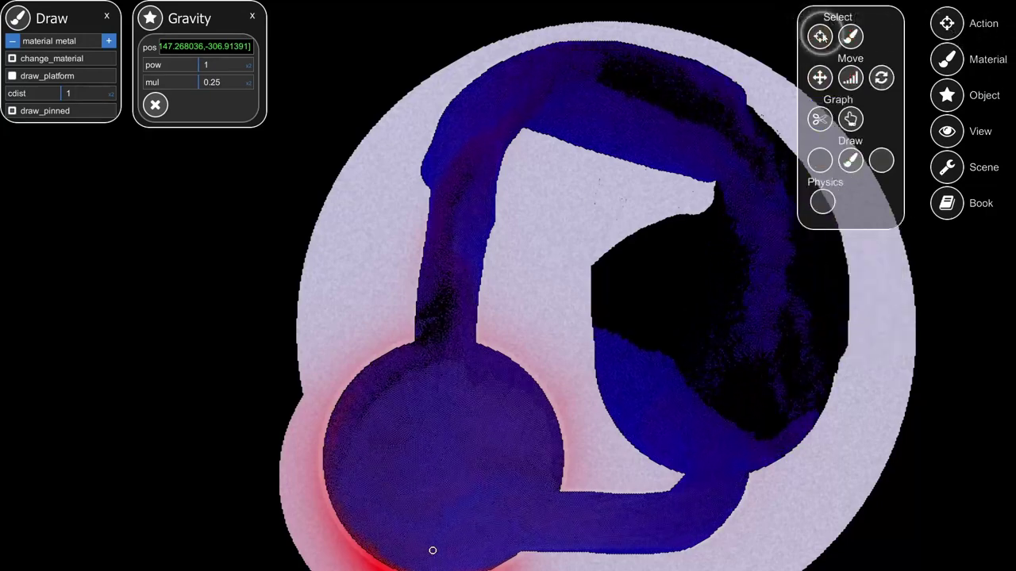
click(447, 267)
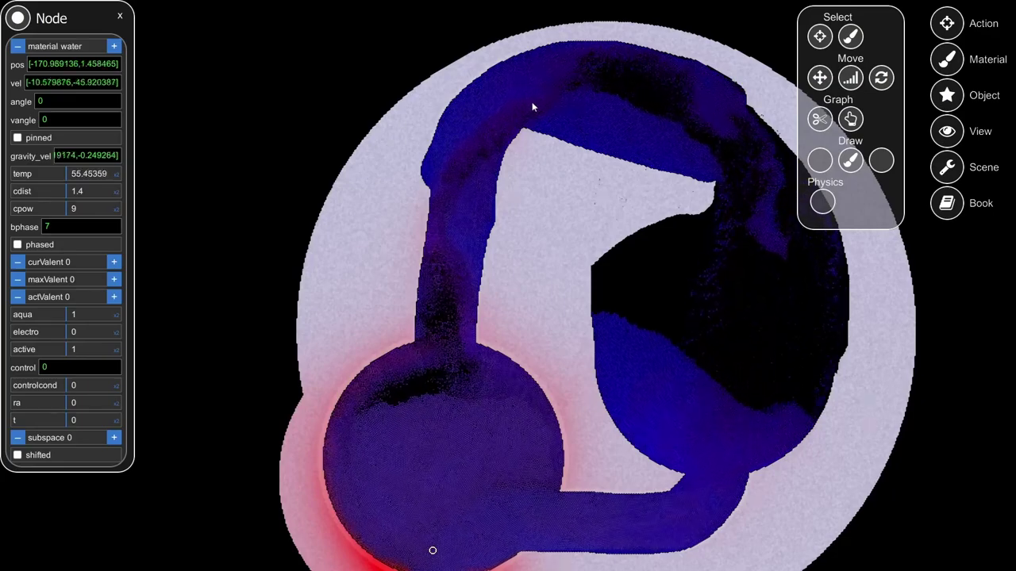
drag(692, 103, 521, 184)
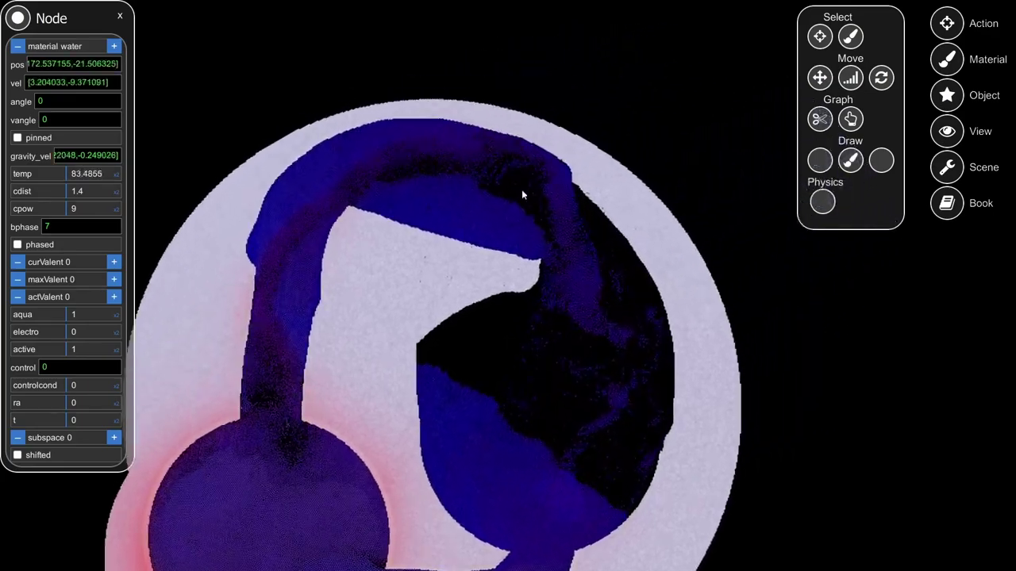
scroll(548, 187, up, 3)
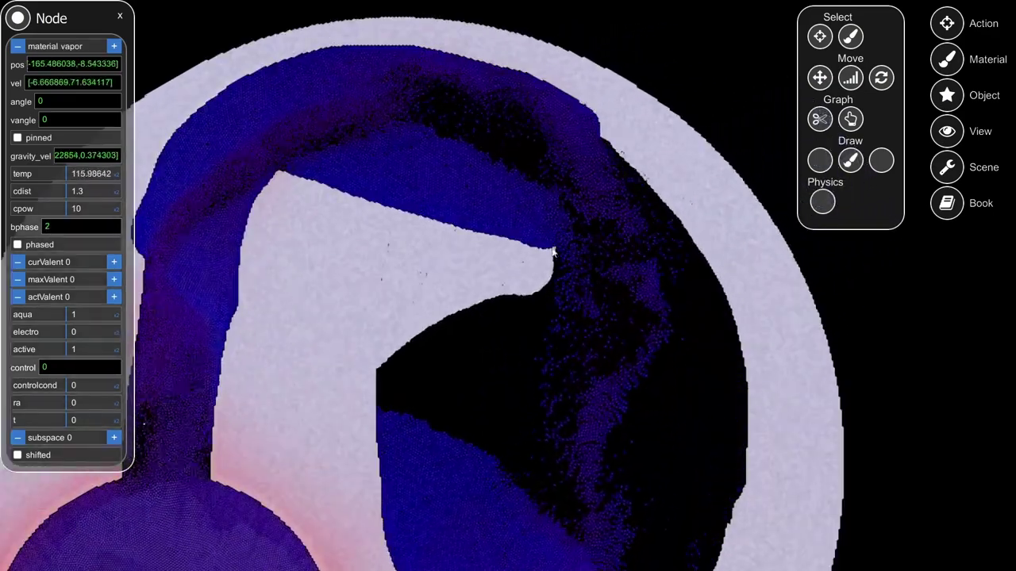
drag(576, 472, 603, 160)
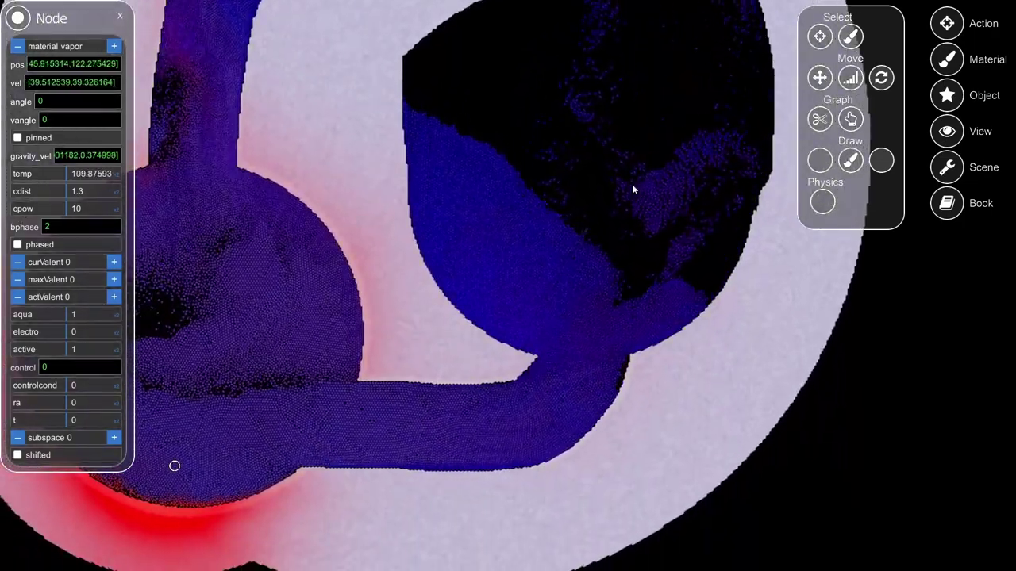
scroll(651, 174, up, 2)
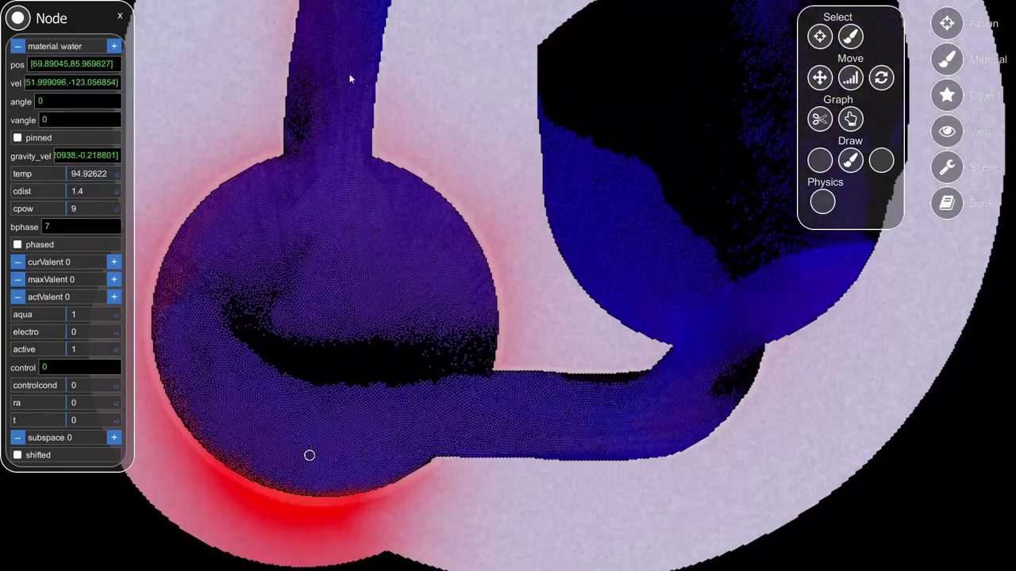
scroll(363, 451, down, 3)
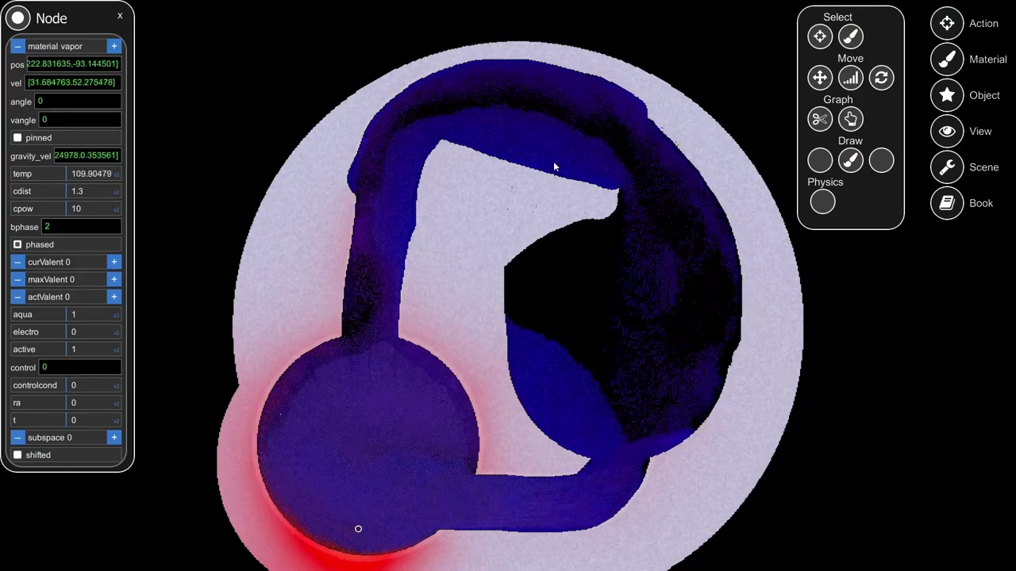
Switch to metal drawing and build the divider's sloped top back up into a rounded arch under the upper channel.
drag(595, 285, 520, 327)
drag(413, 450, 458, 360)
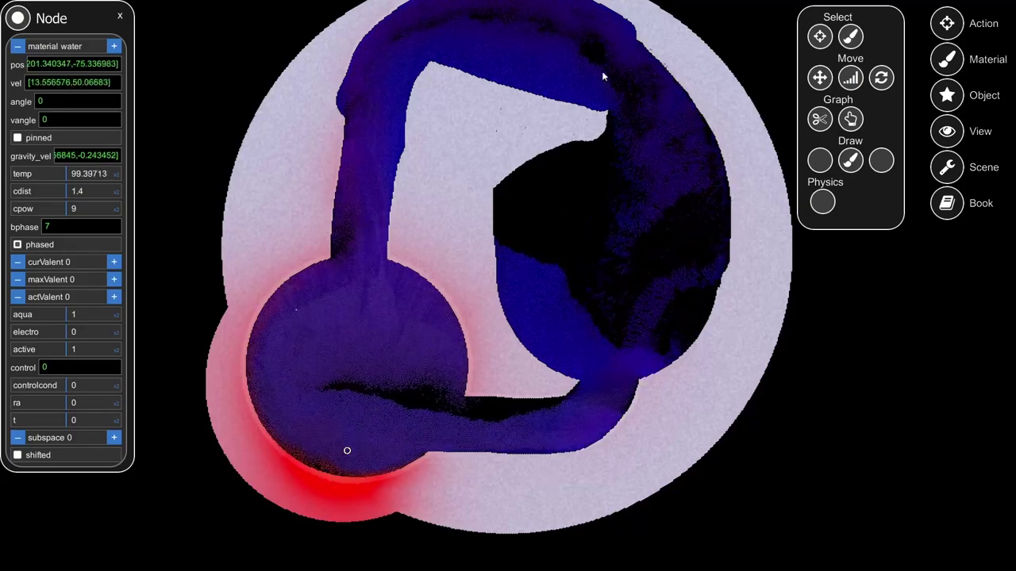
drag(533, 159, 553, 337)
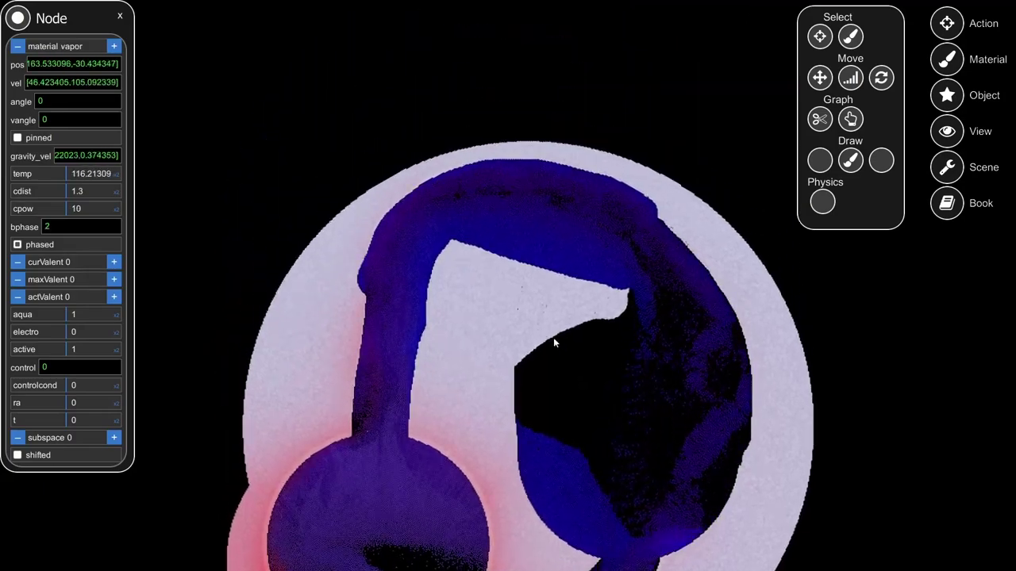
click(949, 65)
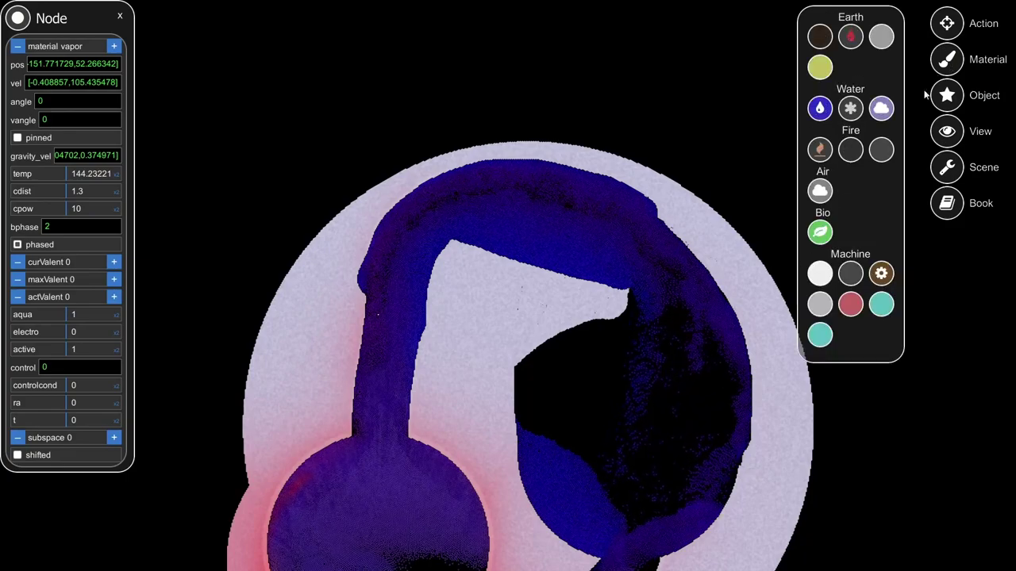
click(820, 273)
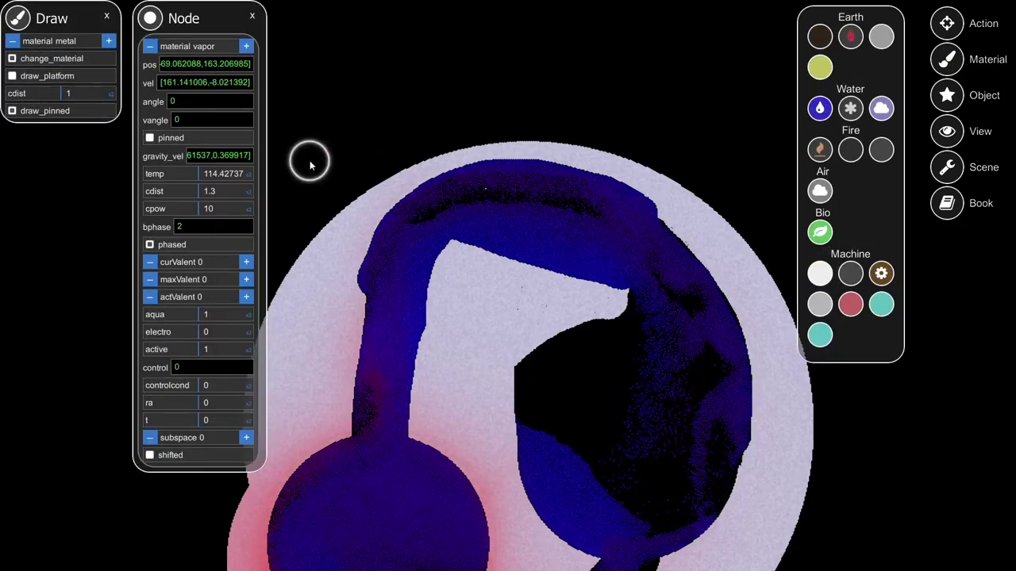
scroll(524, 258, up, 3)
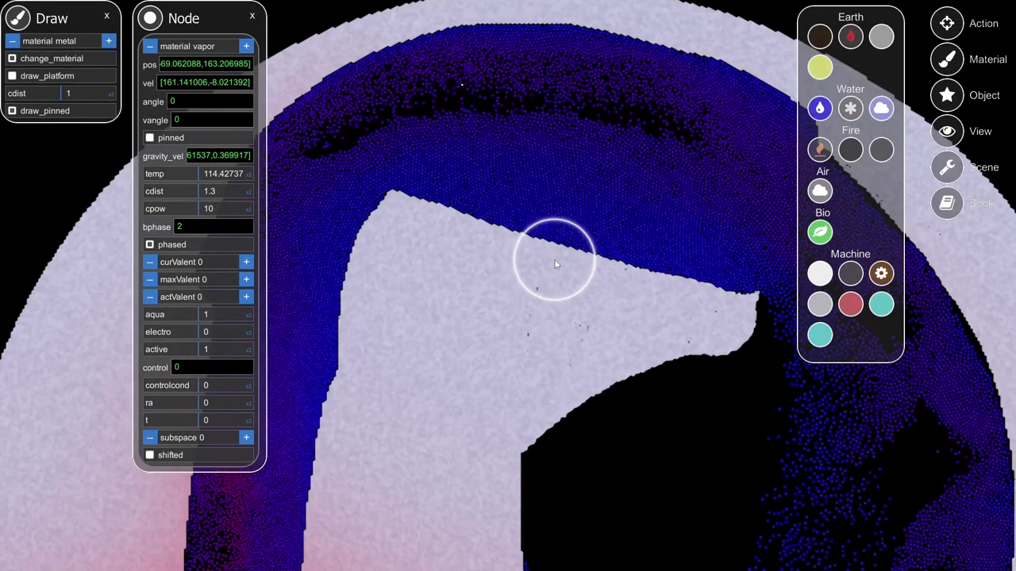
drag(442, 253, 734, 331)
mouse_move(654, 302)
mouse_down()
mouse_move(548, 245)
mouse_move(442, 243)
mouse_move(611, 254)
mouse_move(722, 311)
mouse_move(727, 349)
mouse_move(696, 291)
mouse_move(661, 270)
mouse_move(515, 242)
mouse_move(447, 242)
mouse_move(408, 267)
mouse_move(613, 315)
mouse_move(667, 342)
mouse_up()
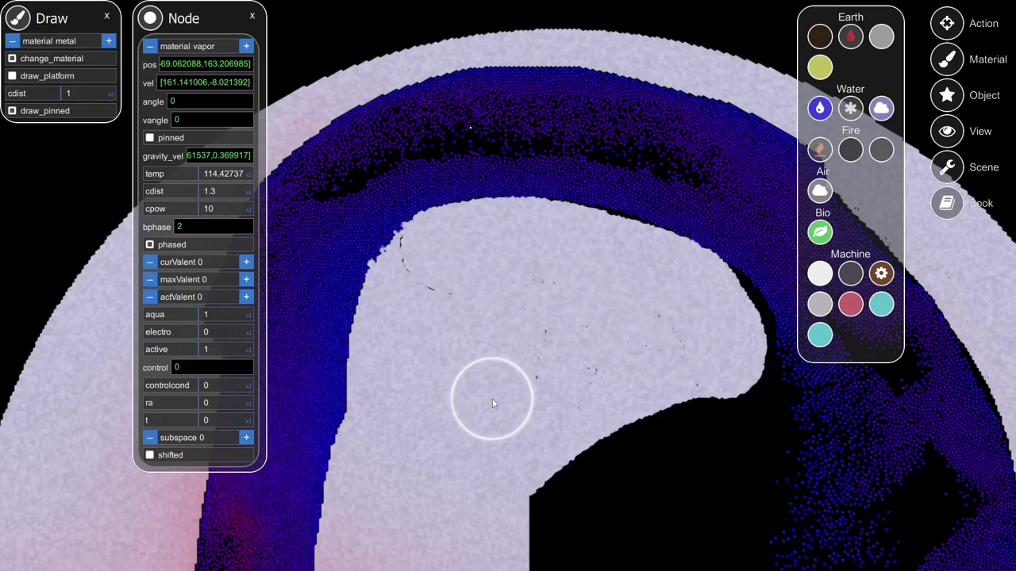
Fill the ragged corner of the divider with metal where the rising channel bends over its top.
scroll(492, 407, down, 3)
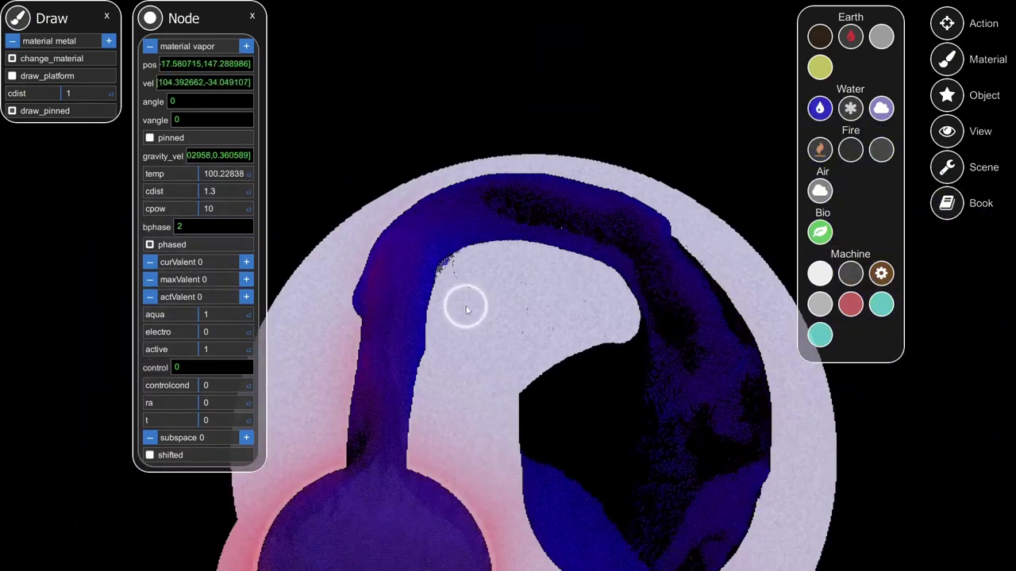
scroll(433, 256, up, 5)
scroll(508, 326, down, 5)
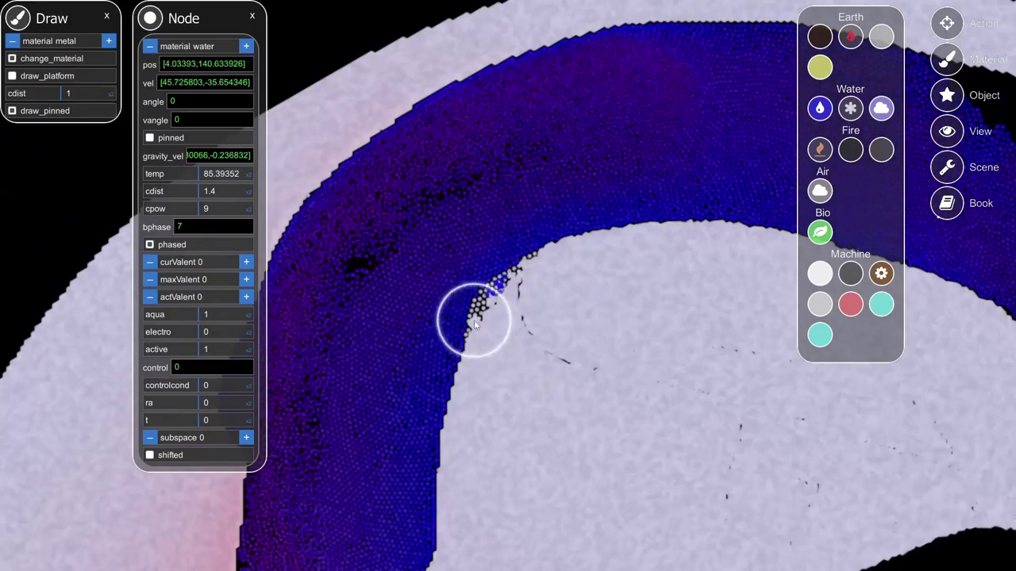
mouse_move(451, 333)
mouse_down()
mouse_move(481, 295)
mouse_move(548, 243)
mouse_move(579, 252)
mouse_up()
scroll(579, 252, down, 5)
drag(614, 486, 558, 360)
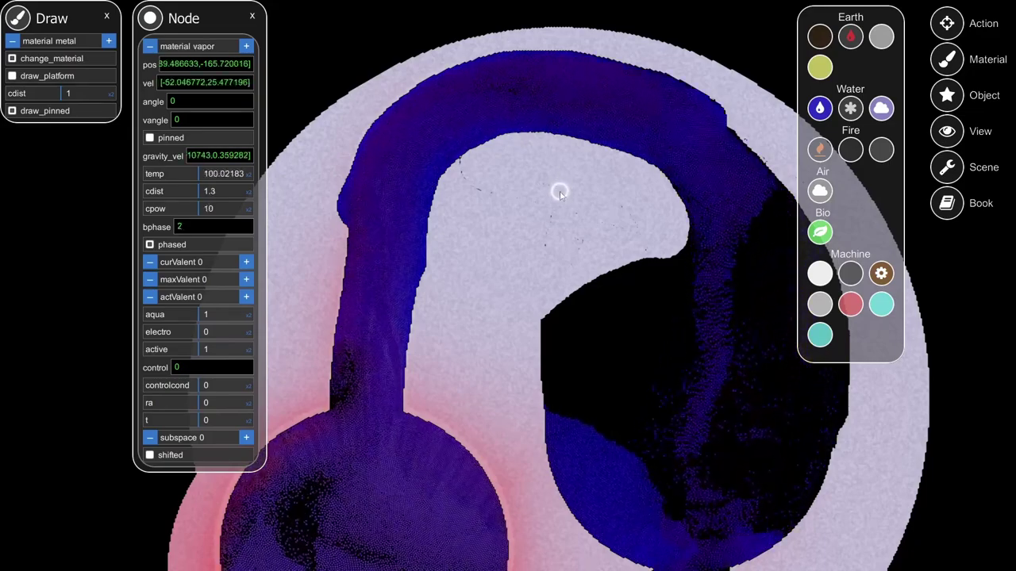
Erase a band of fluid along the channel's inner wall, from the round chamber's mouth over the divider to its tall-chamber end.
drag(438, 295, 508, 279)
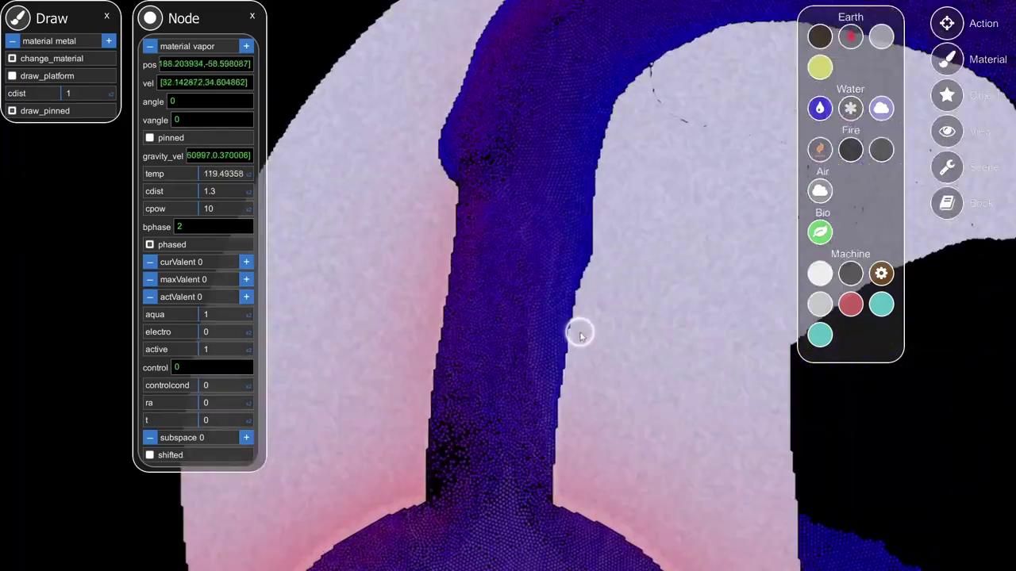
scroll(581, 368, up, 4)
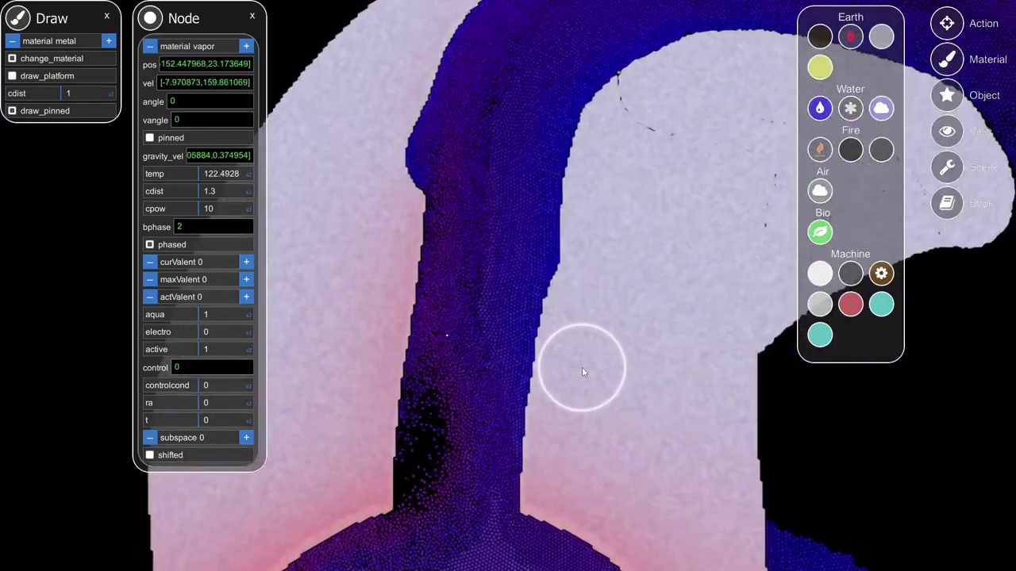
drag(647, 312, 651, 358)
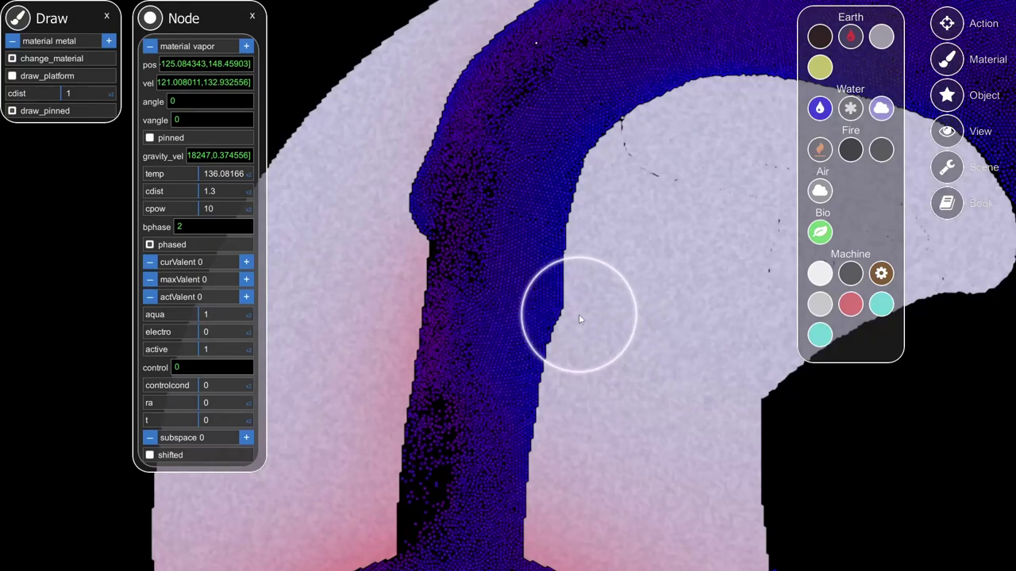
drag(517, 284, 526, 244)
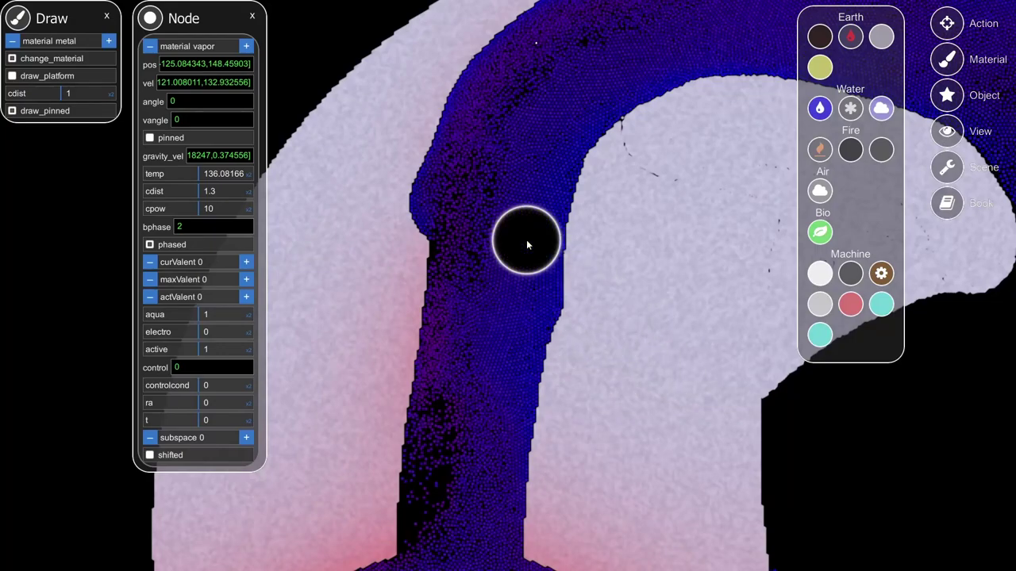
drag(499, 412, 547, 138)
drag(634, 191, 462, 384)
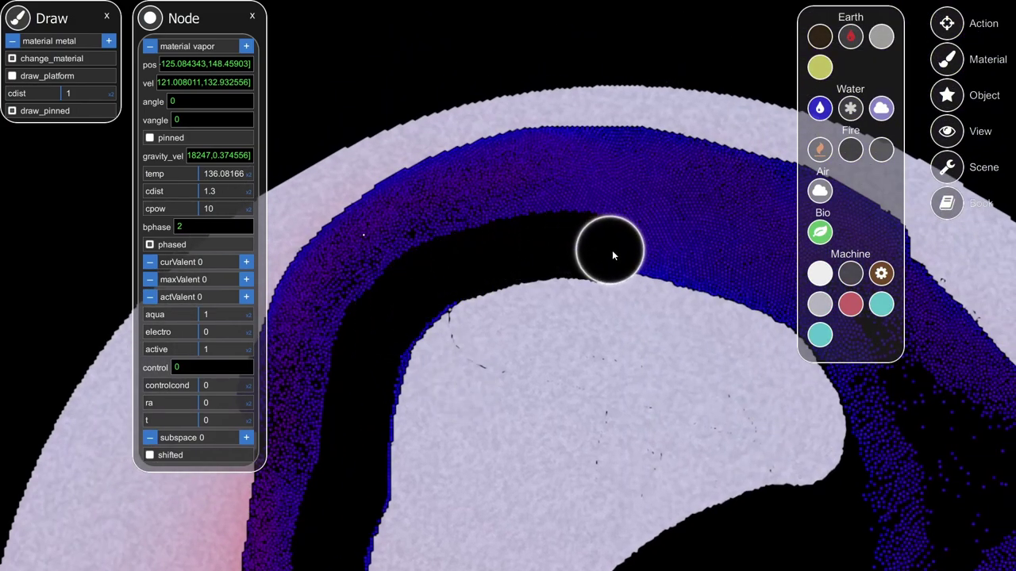
drag(742, 295, 783, 374)
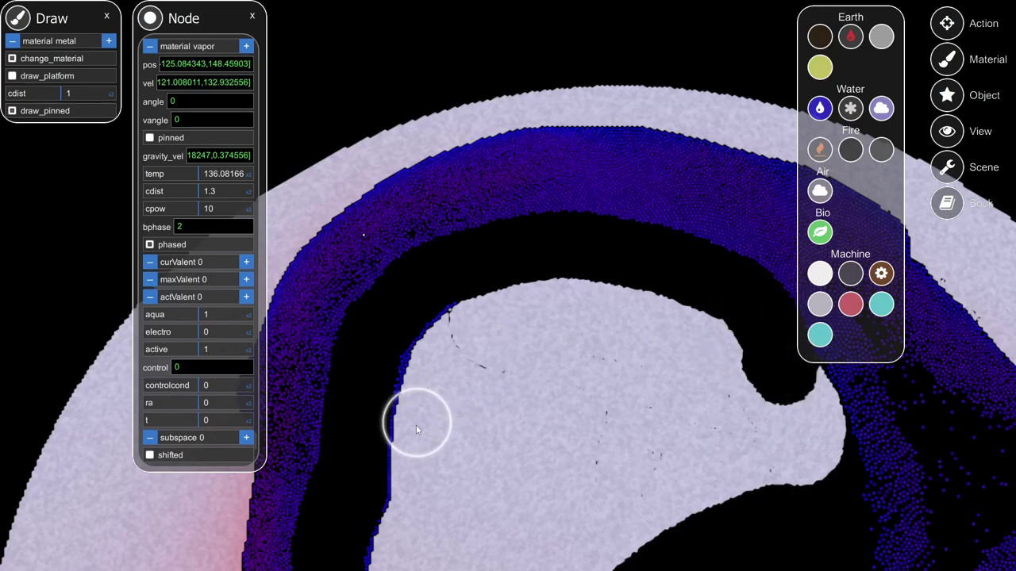
drag(460, 437, 586, 275)
mouse_move(603, 138)
mouse_down()
mouse_move(504, 307)
mouse_move(477, 420)
mouse_move(507, 174)
mouse_up()
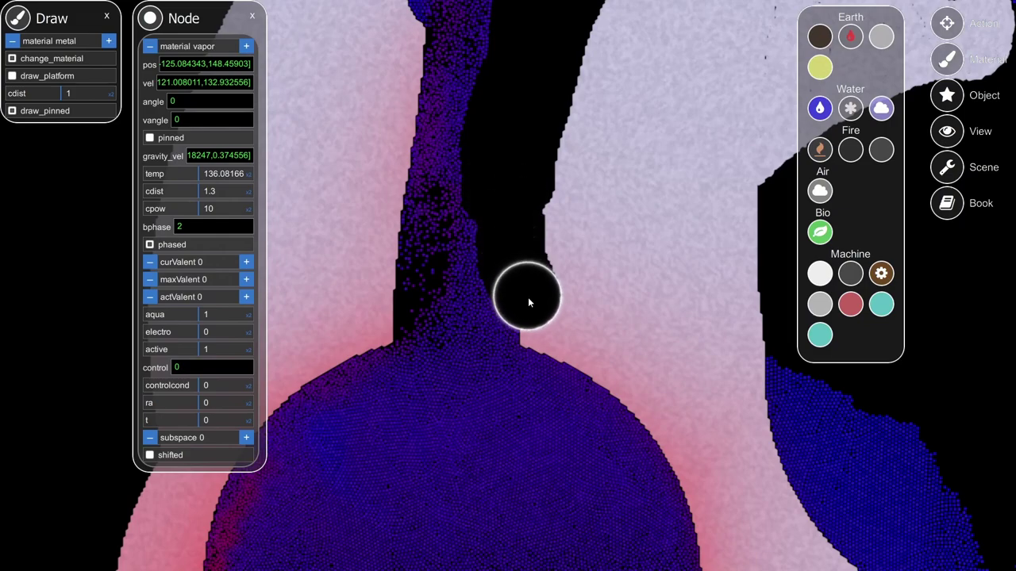
Draw metal into the cleared band along the divider to narrow the channel from the round chamber's mouth to the tall chamber.
mouse_move(556, 323)
mouse_down()
mouse_move(523, 291)
mouse_move(507, 248)
mouse_up()
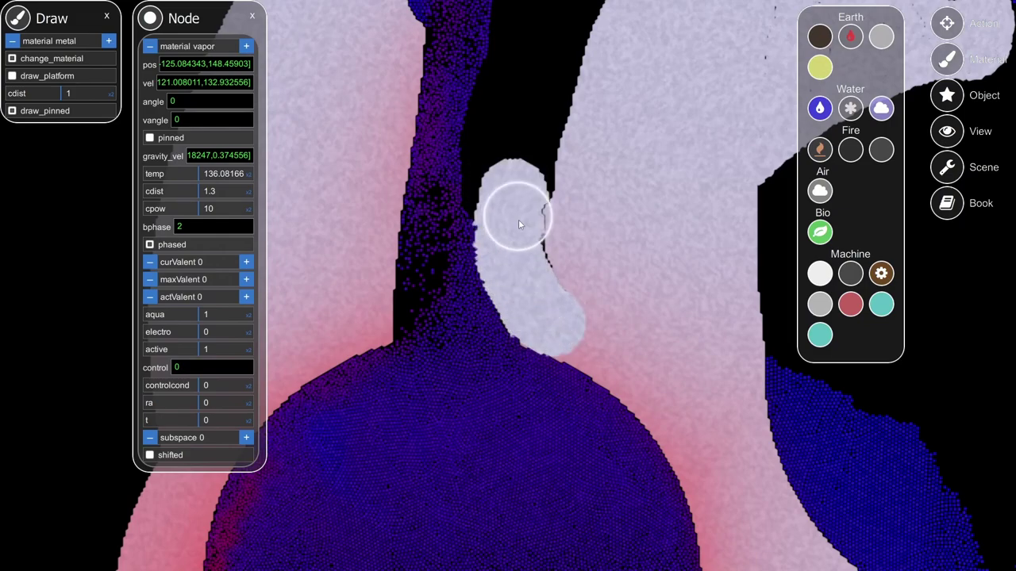
drag(536, 172, 556, 325)
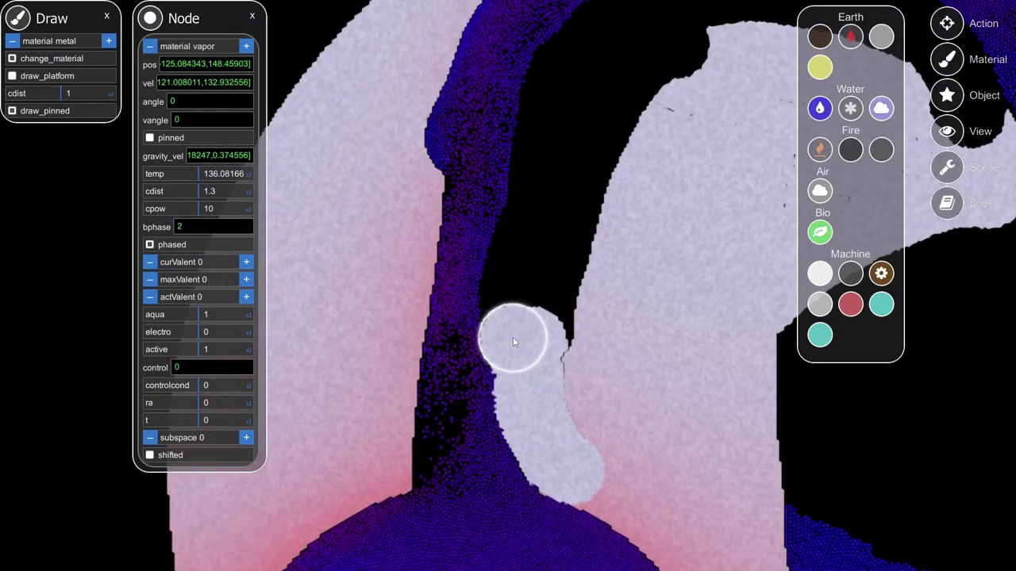
mouse_move(510, 284)
mouse_down()
mouse_move(535, 220)
mouse_move(551, 257)
mouse_move(569, 230)
mouse_move(442, 447)
mouse_up()
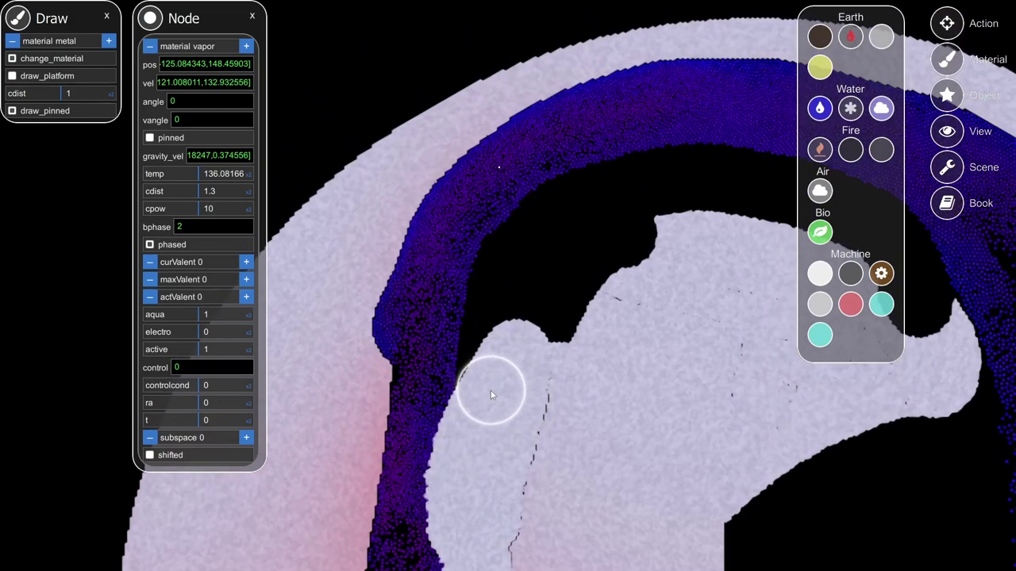
mouse_move(490, 321)
mouse_down()
mouse_move(528, 230)
mouse_move(652, 182)
mouse_move(630, 220)
mouse_move(625, 263)
mouse_move(596, 239)
mouse_up()
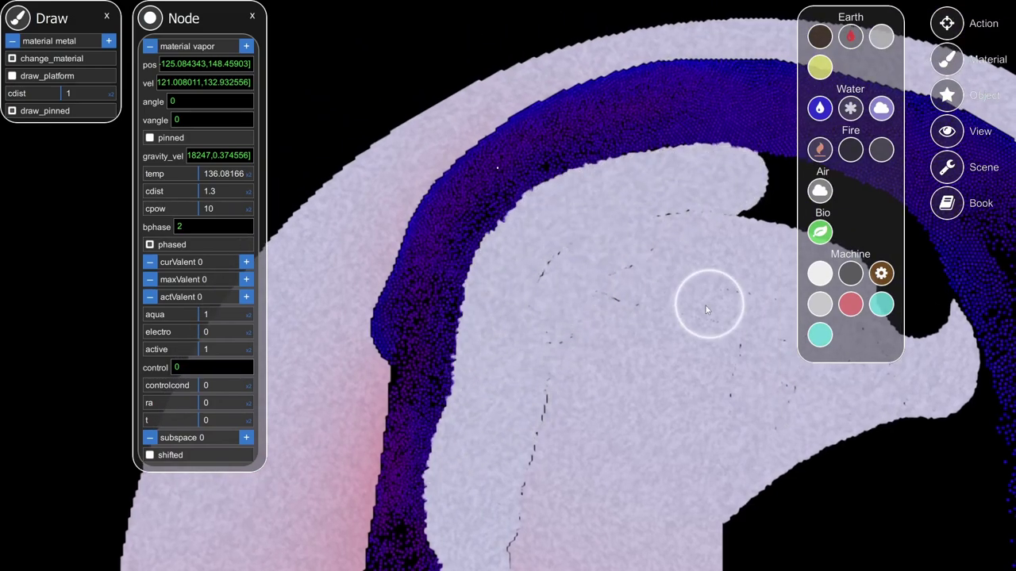
drag(710, 308, 457, 265)
drag(525, 242, 616, 278)
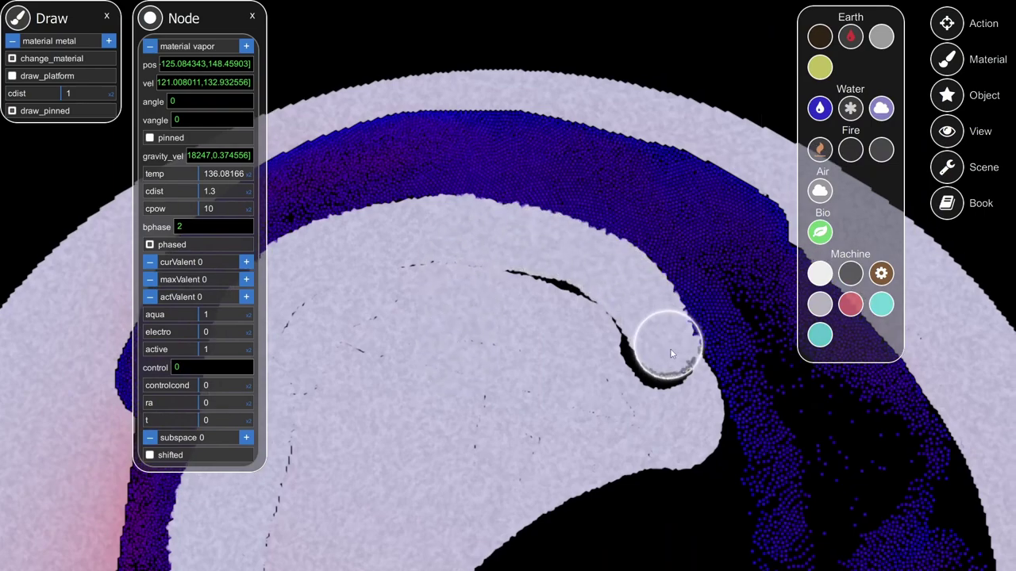
Follow the running flow through the narrowed channel, the heated round chamber, the tall chamber and the lower return passage.
drag(384, 436, 712, 240)
drag(583, 316, 558, 237)
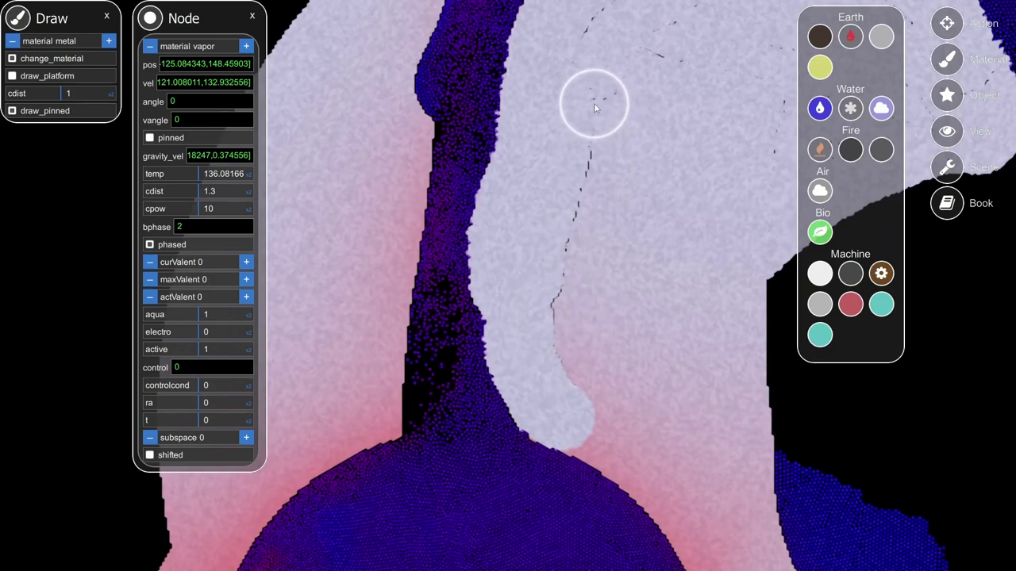
drag(627, 28, 588, 172)
drag(518, 393, 517, 324)
scroll(517, 321, down, 3)
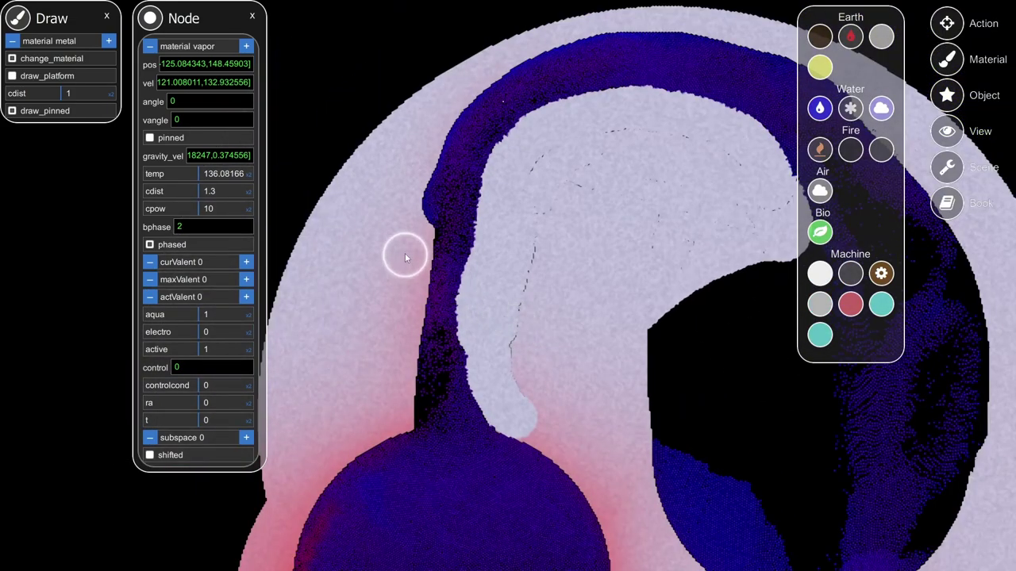
drag(346, 245, 367, 254)
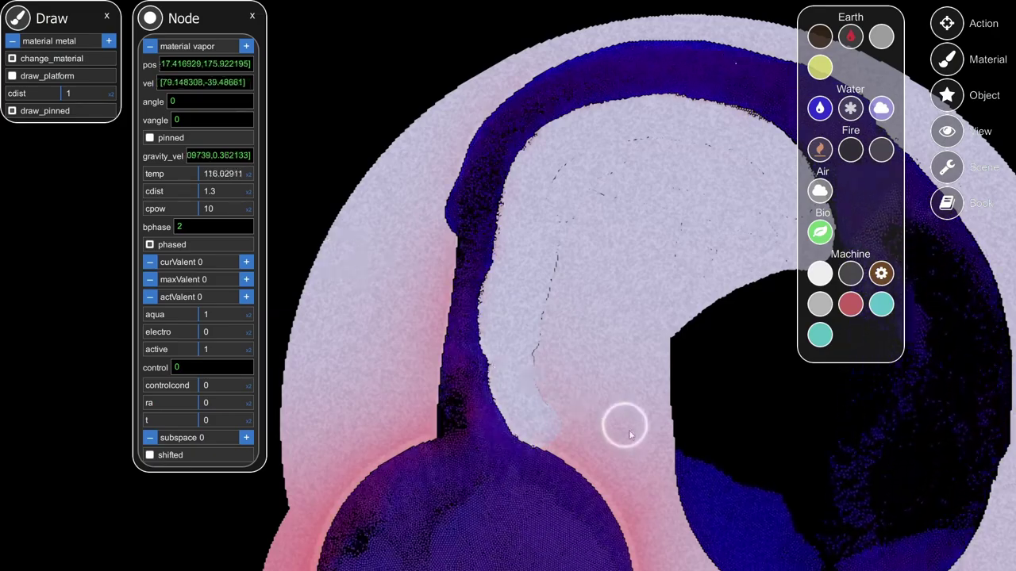
scroll(608, 363, up, 3)
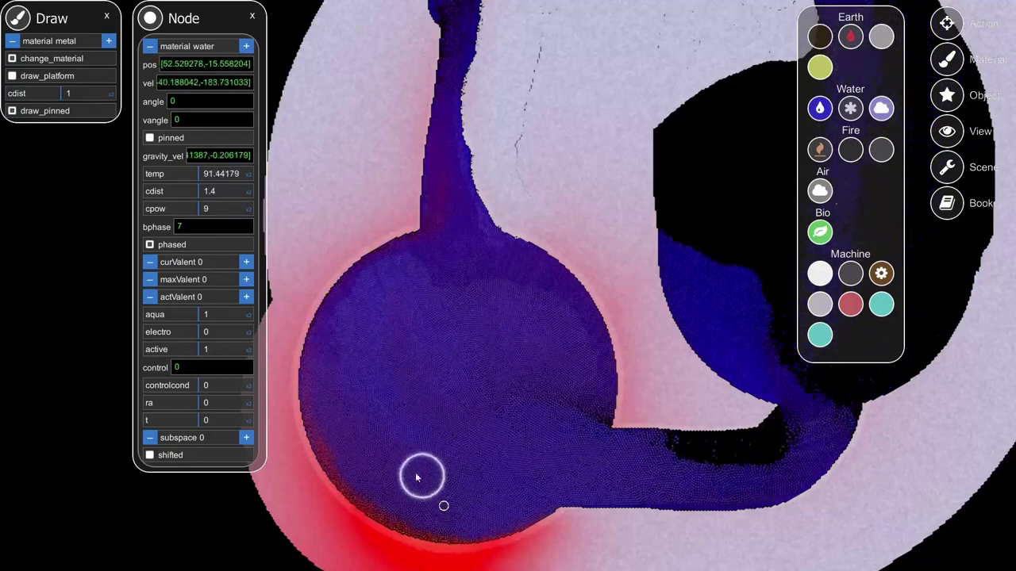
drag(580, 209, 614, 303)
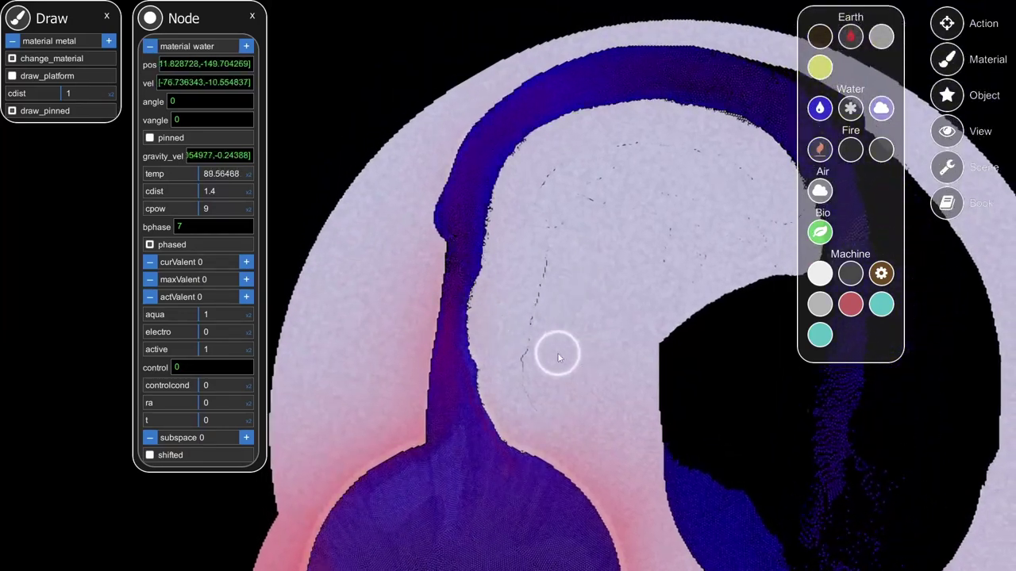
drag(658, 343, 453, 124)
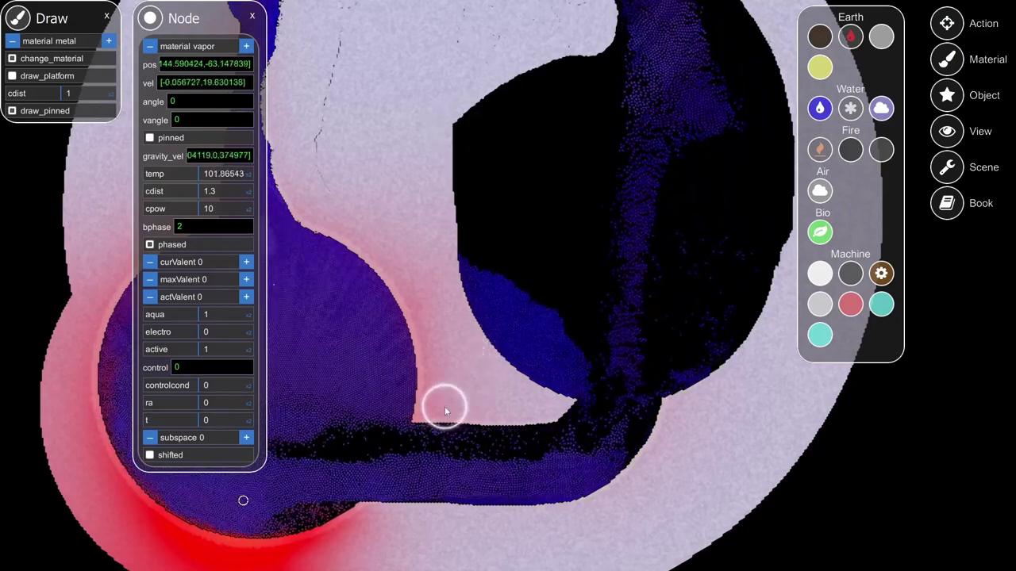
drag(445, 408, 556, 191)
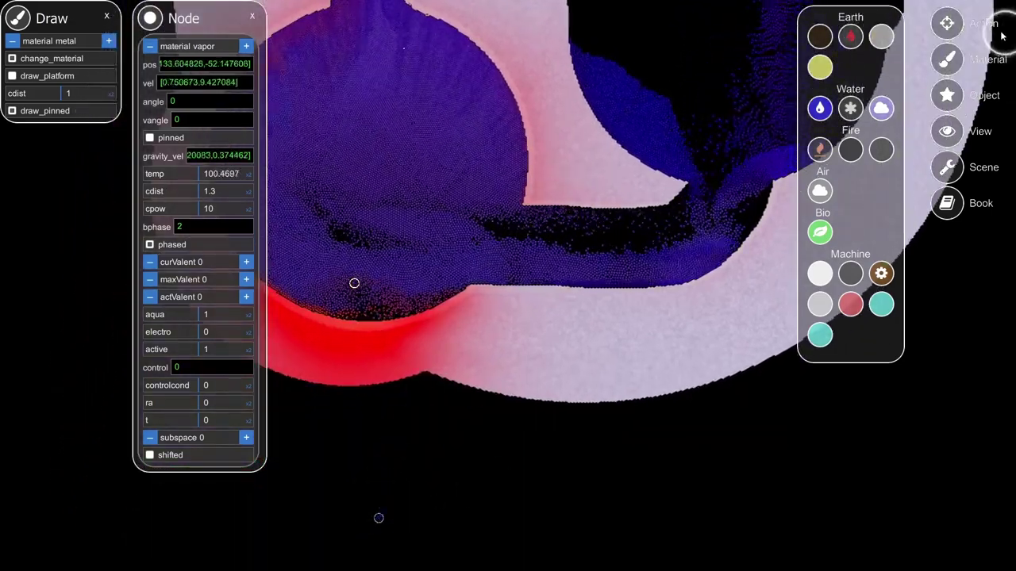
Switch from metal drawing to the node selection tool and examine the stream falling through the tall chamber.
click(947, 24)
click(826, 42)
drag(584, 40, 513, 390)
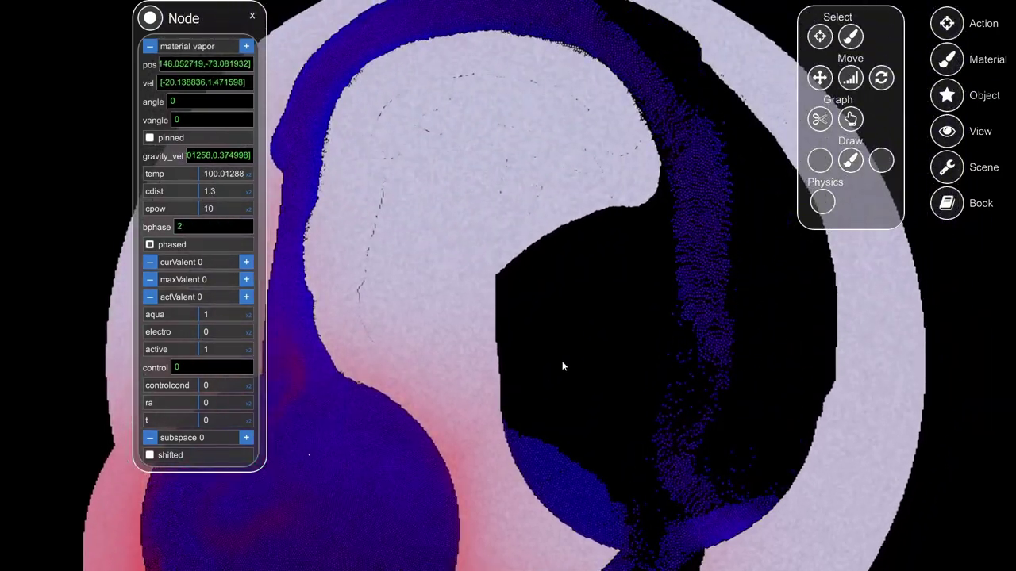
scroll(651, 350, up, 3)
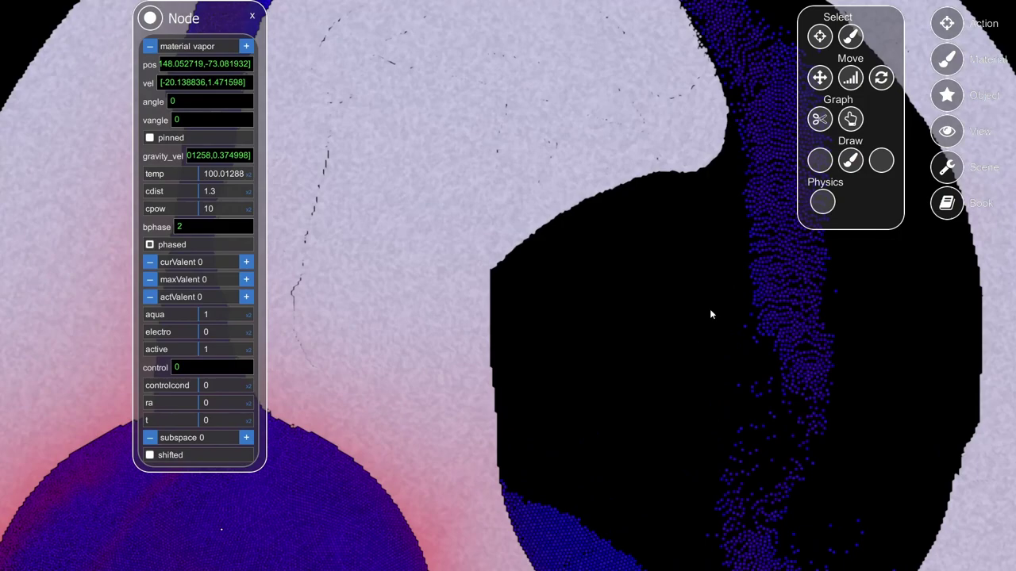
scroll(709, 308, down, 6)
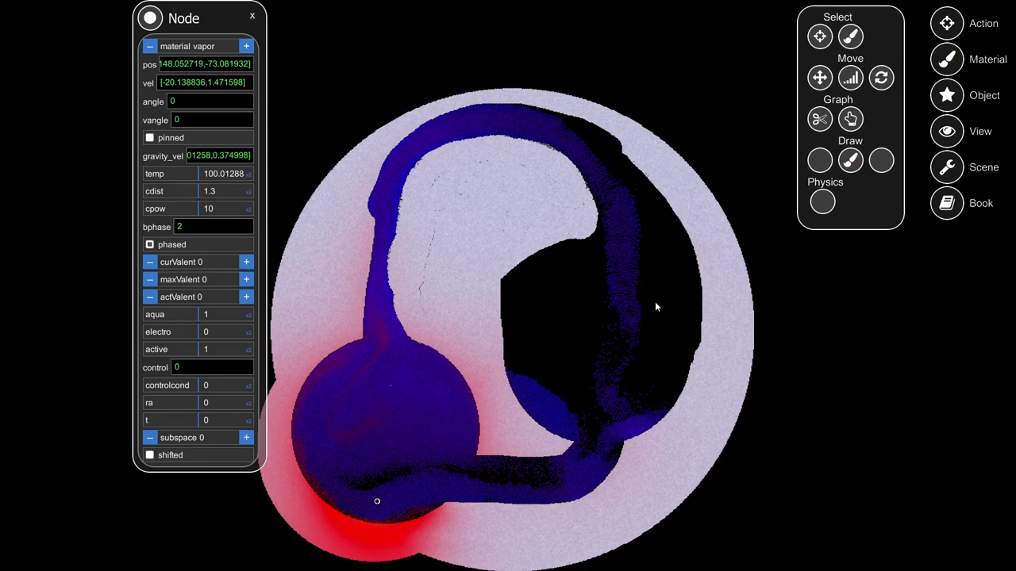
scroll(655, 302, up, 5)
scroll(603, 329, up, 5)
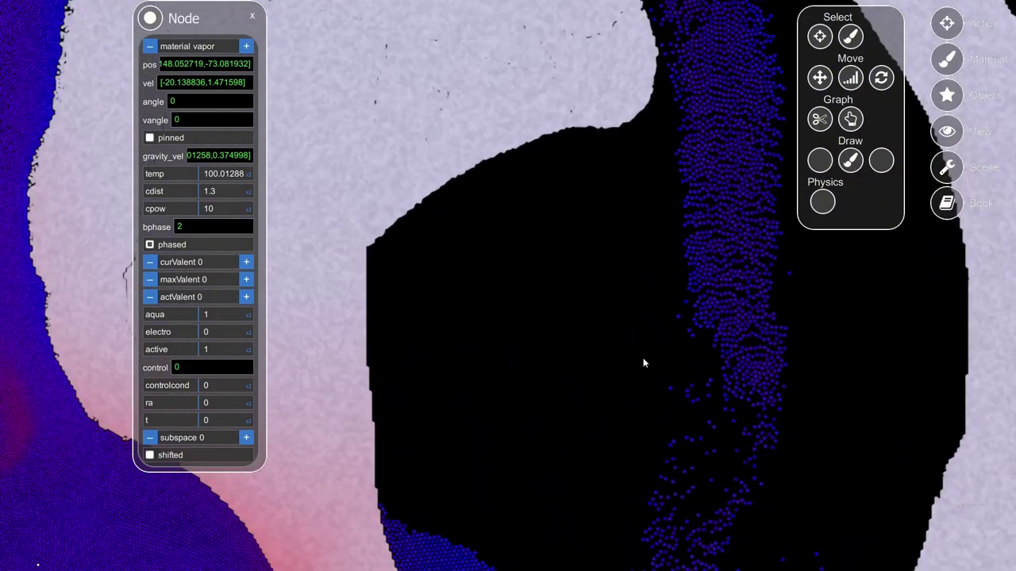
scroll(576, 394, down, 2)
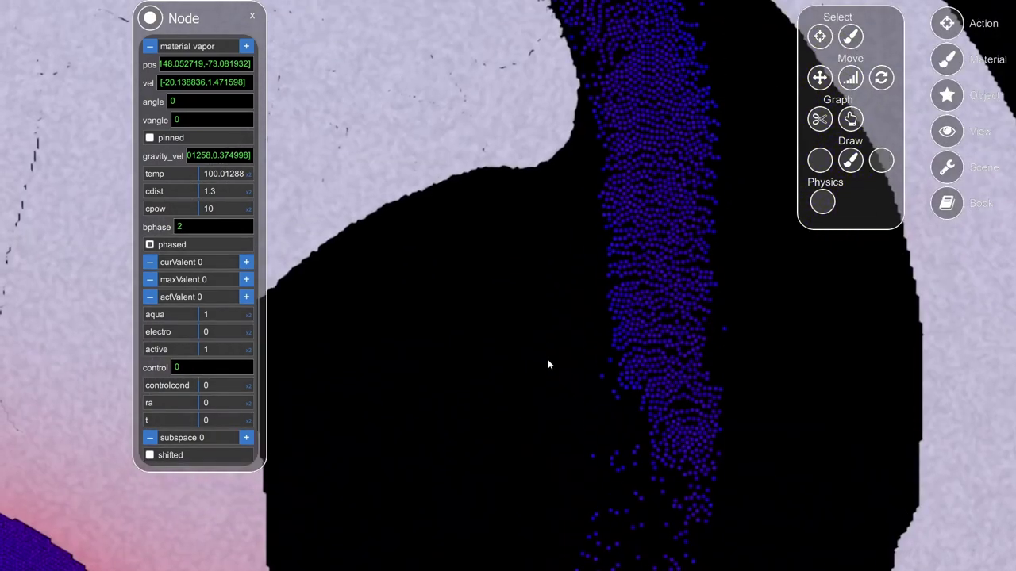
Close the node properties, choose metal as the drawing material, and clear a band across the stream falling through the tall chamber.
click(950, 69)
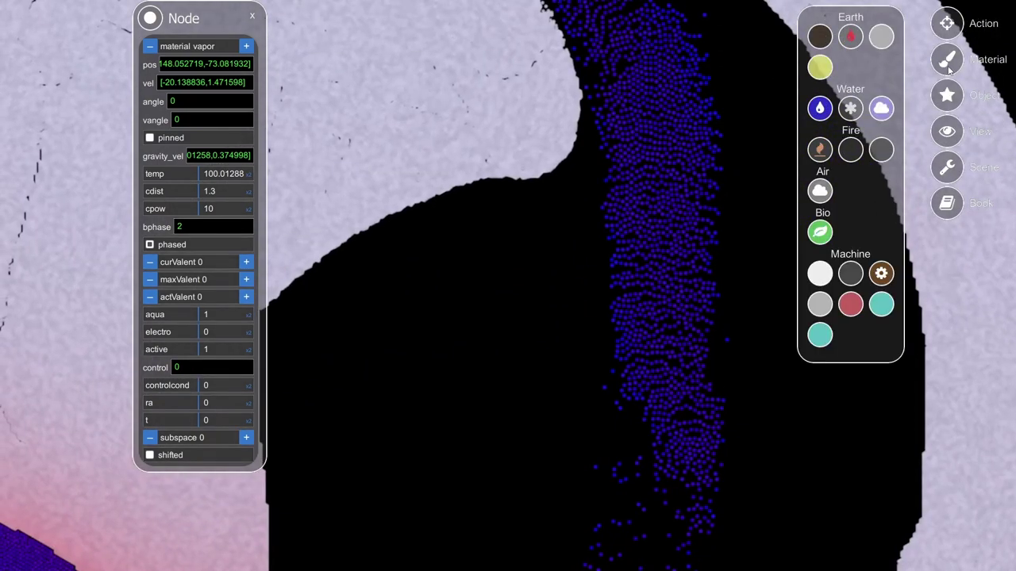
click(252, 18)
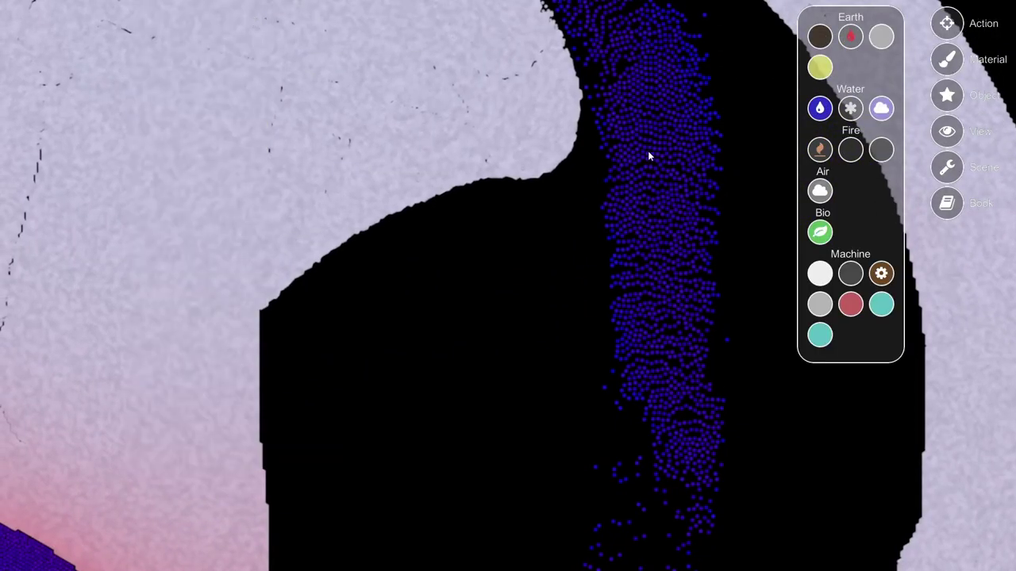
click(823, 277)
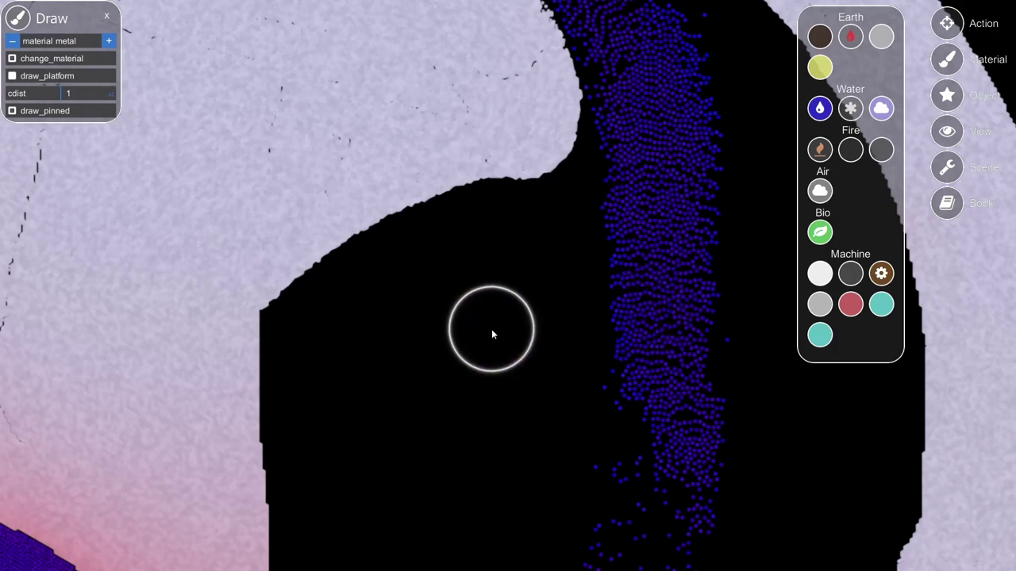
drag(490, 338, 441, 358)
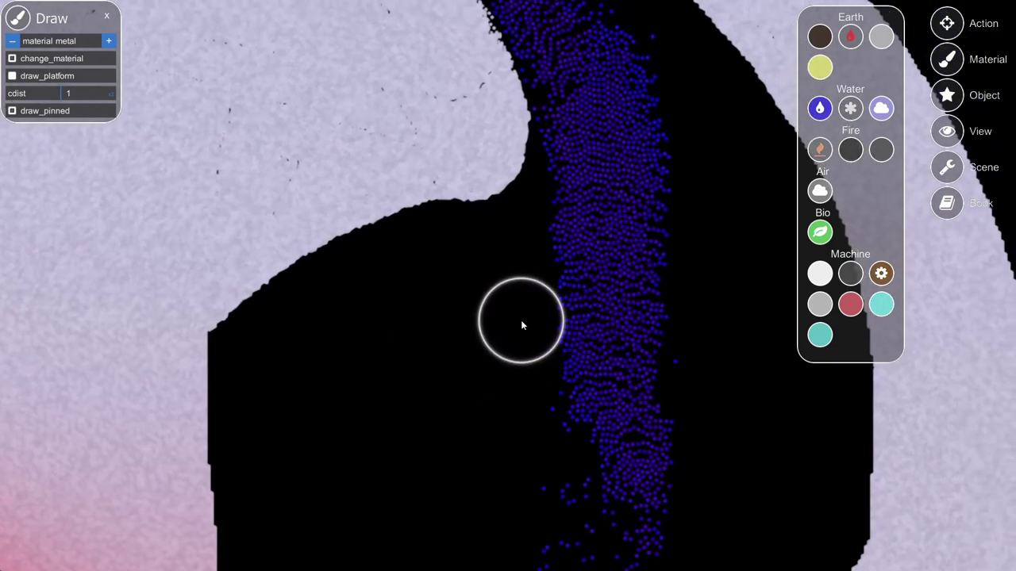
drag(528, 296, 681, 285)
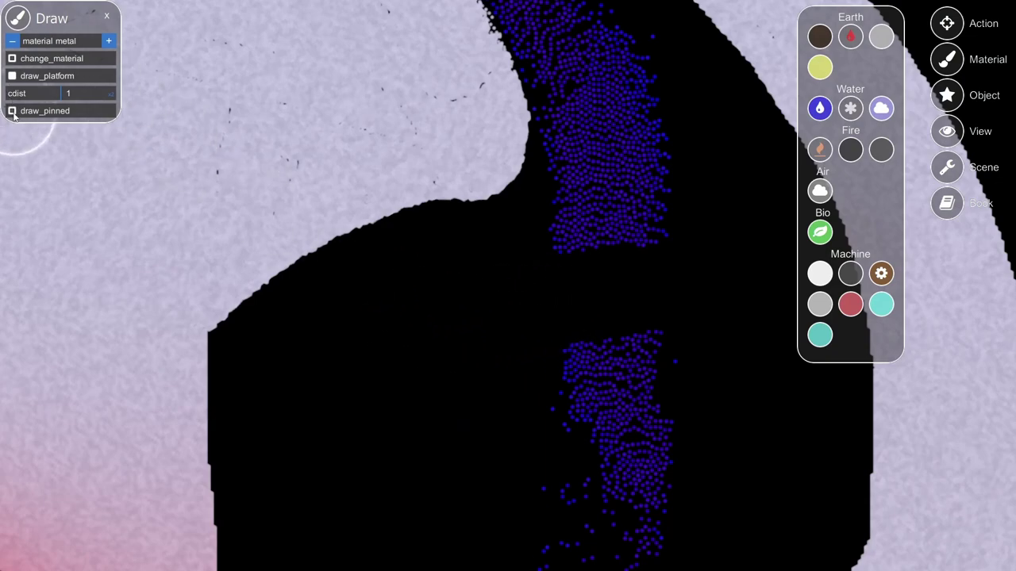
Draw a pinned metal axle beside the stream with an unpinned four-armed metal wheel around it, and watch it run.
click(486, 338)
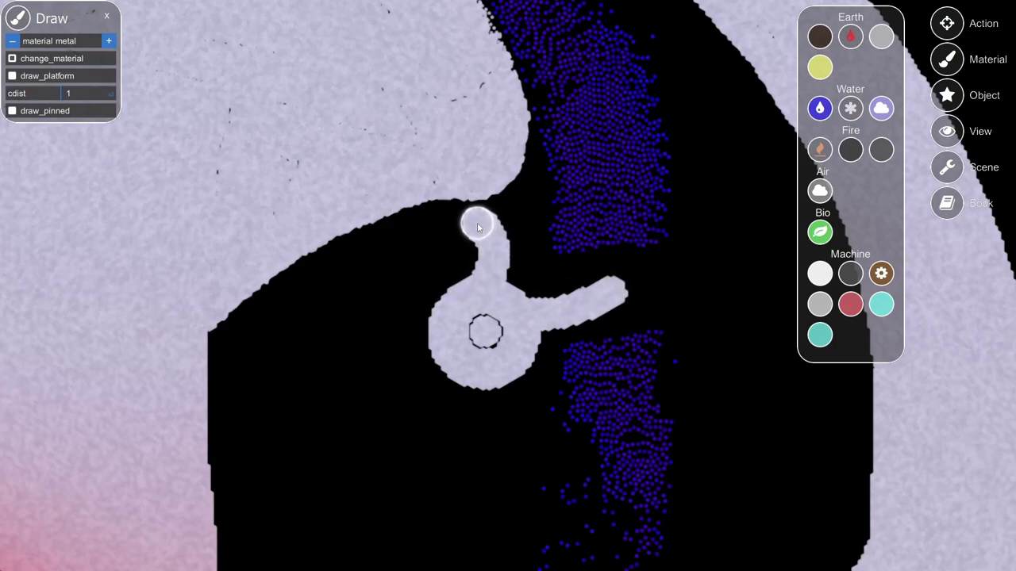
drag(626, 302, 617, 295)
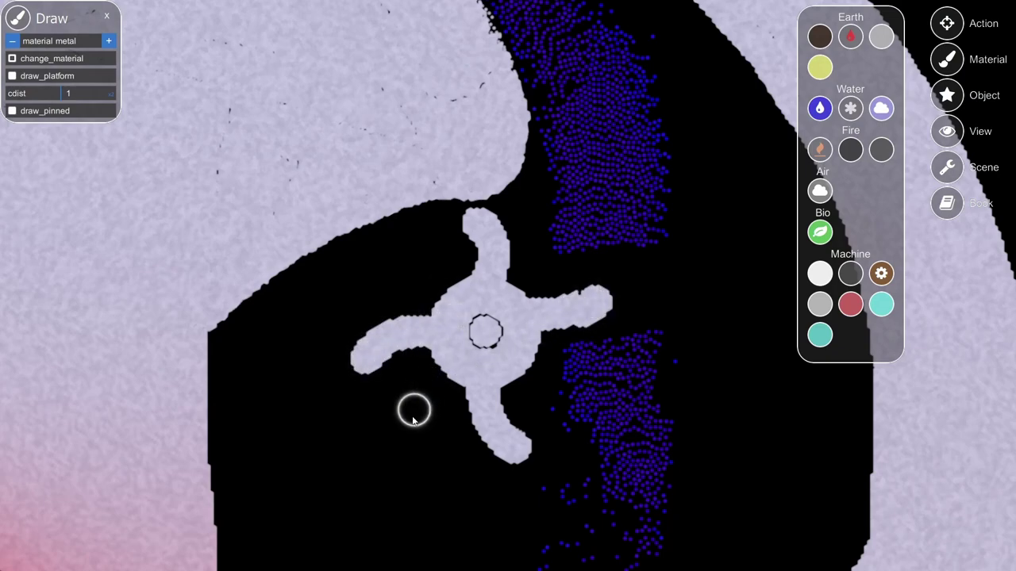
scroll(374, 442, down, 2)
drag(426, 415, 473, 424)
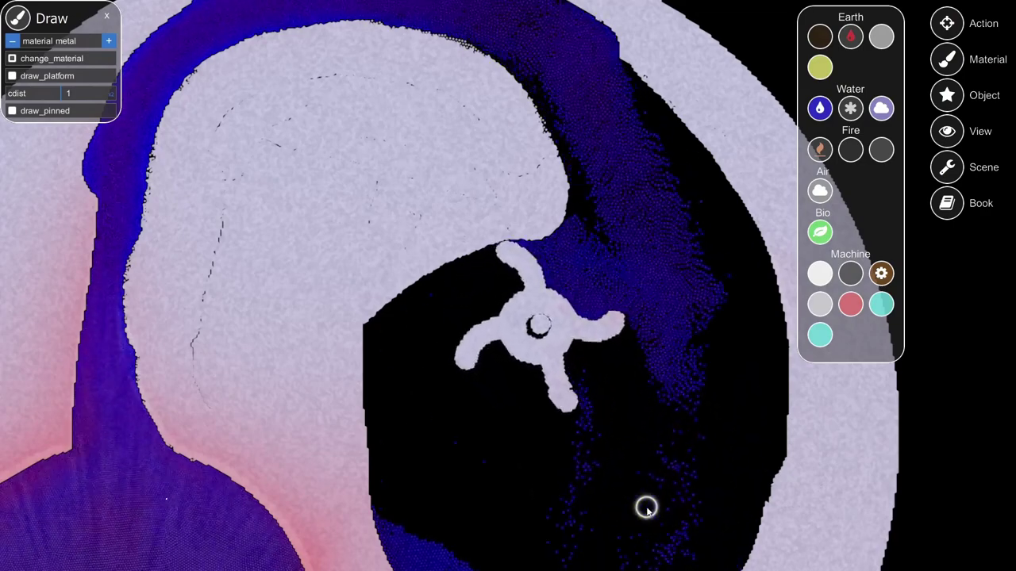
Carve a rounded recess into the divider's underside above the wheel and watch the wheel turn in the stream.
scroll(513, 256, up, 2)
scroll(514, 256, up, 1)
mouse_move(481, 208)
mouse_down()
mouse_move(496, 196)
mouse_move(565, 196)
mouse_up()
scroll(615, 214, down, 1)
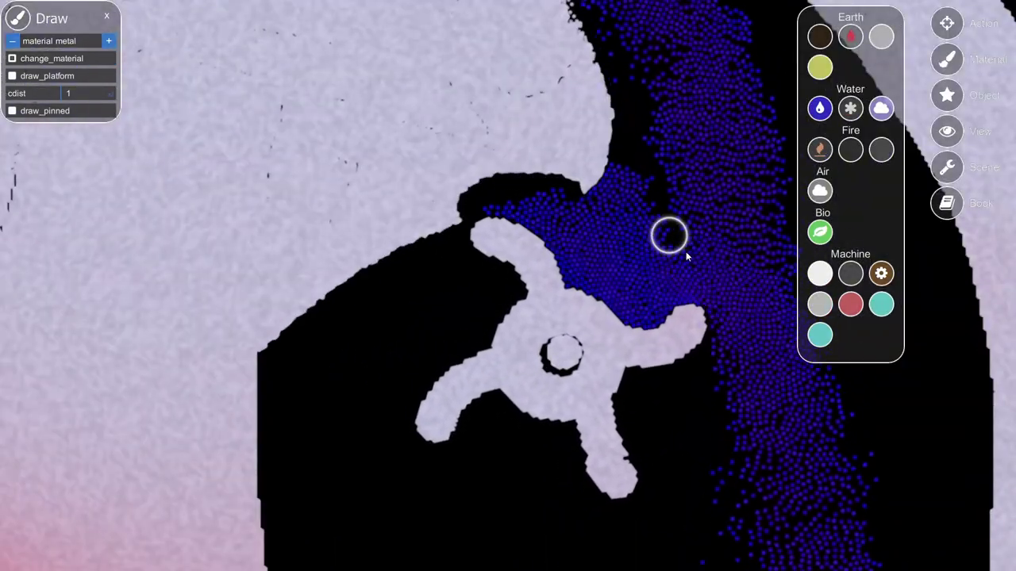
drag(694, 447, 547, 421)
scroll(555, 422, down, 2)
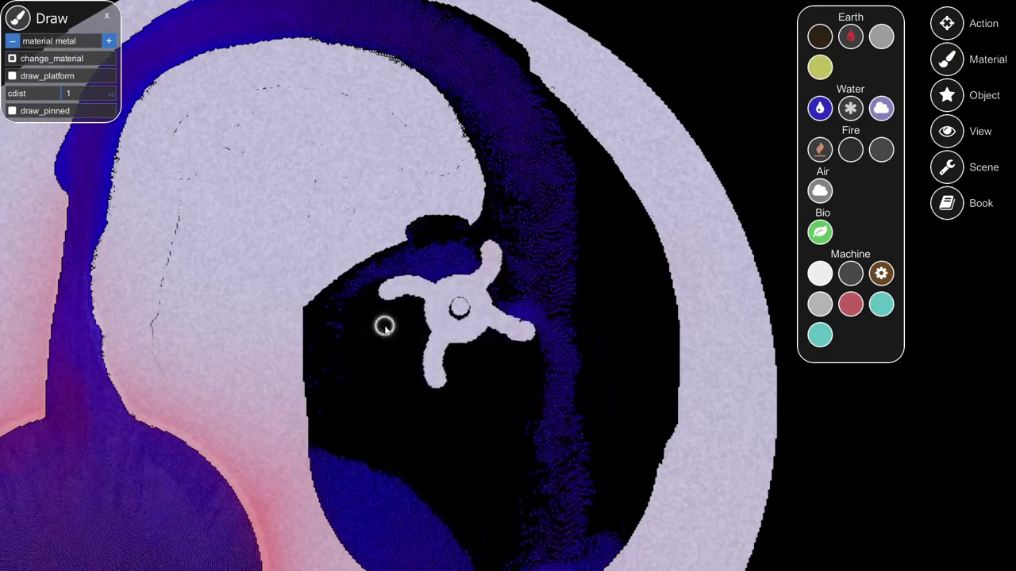
Erase the curved ends of the wheel's arms to shorten them.
scroll(506, 396, up, 3)
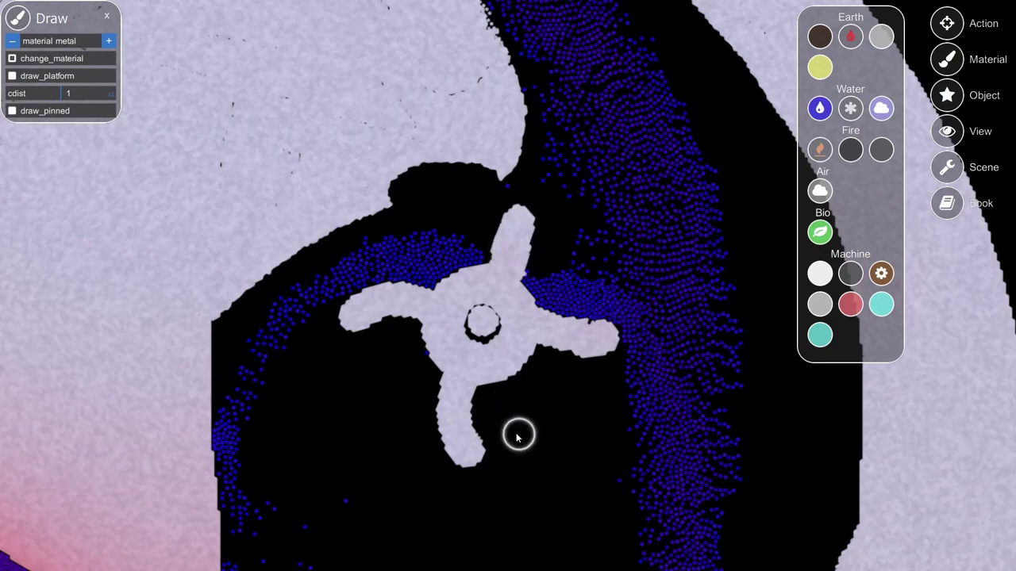
drag(519, 435, 458, 450)
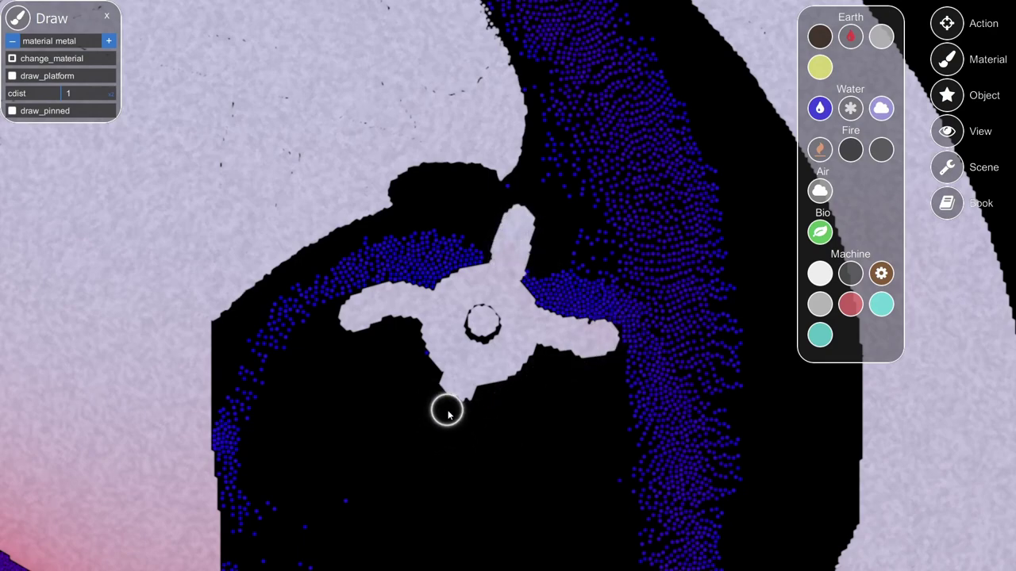
mouse_move(370, 342)
mouse_down()
mouse_move(340, 290)
mouse_move(352, 295)
mouse_up()
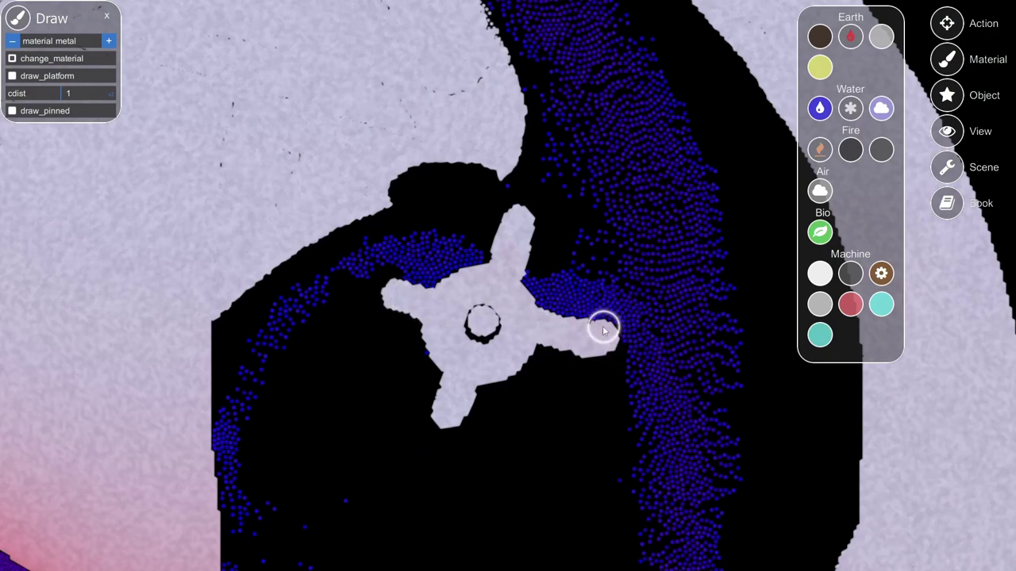
drag(601, 328, 584, 370)
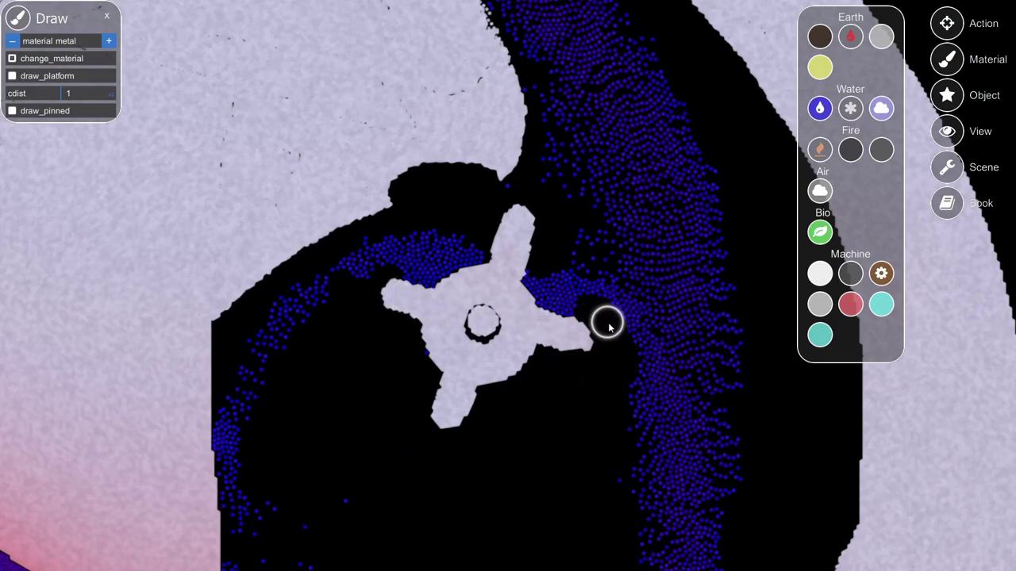
drag(575, 448, 550, 481)
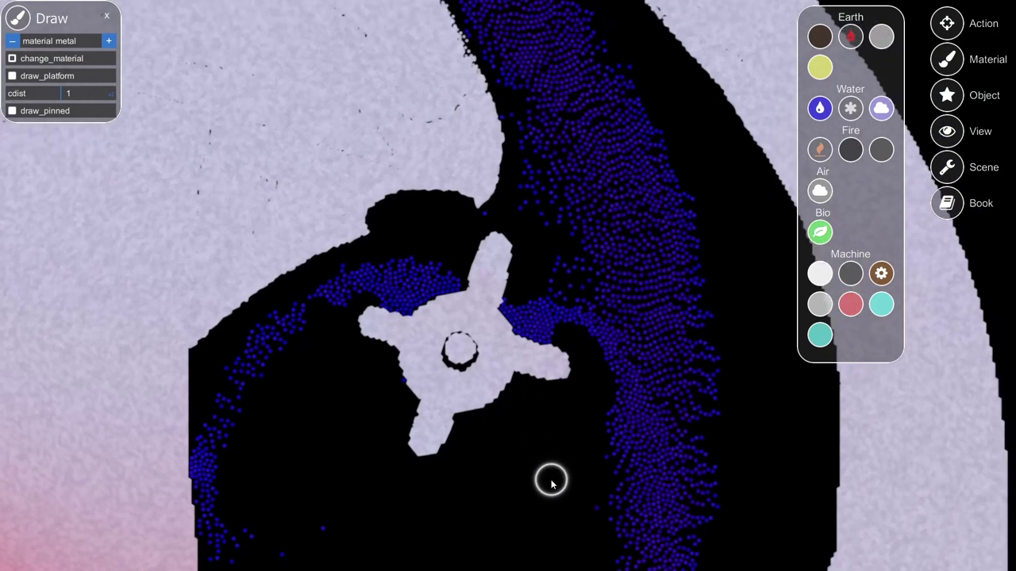
Smooth the recess in the divider's underside above the wheel and watch the wheel turn within the whole vessel.
scroll(546, 459, down, 2)
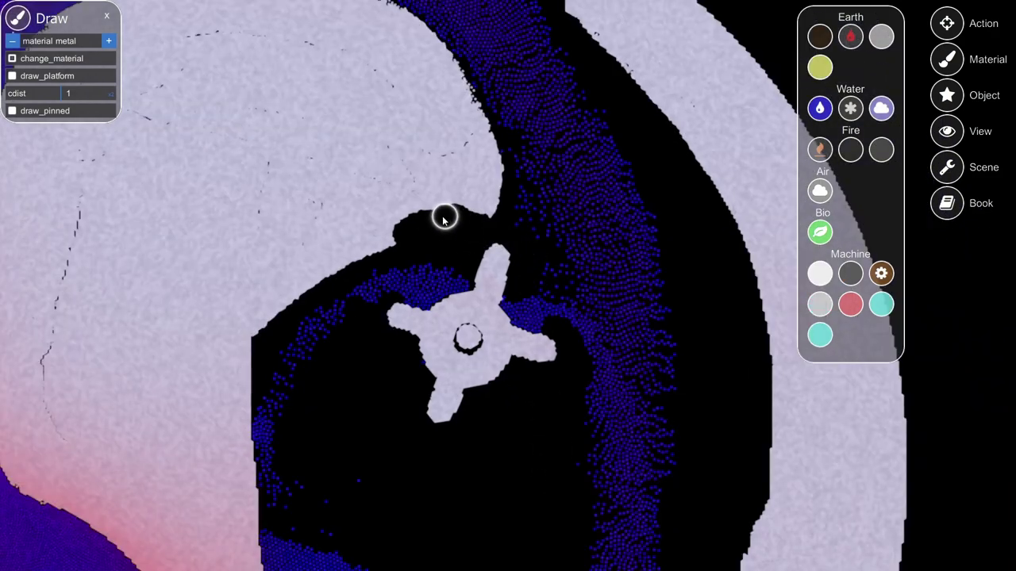
drag(571, 469, 547, 469)
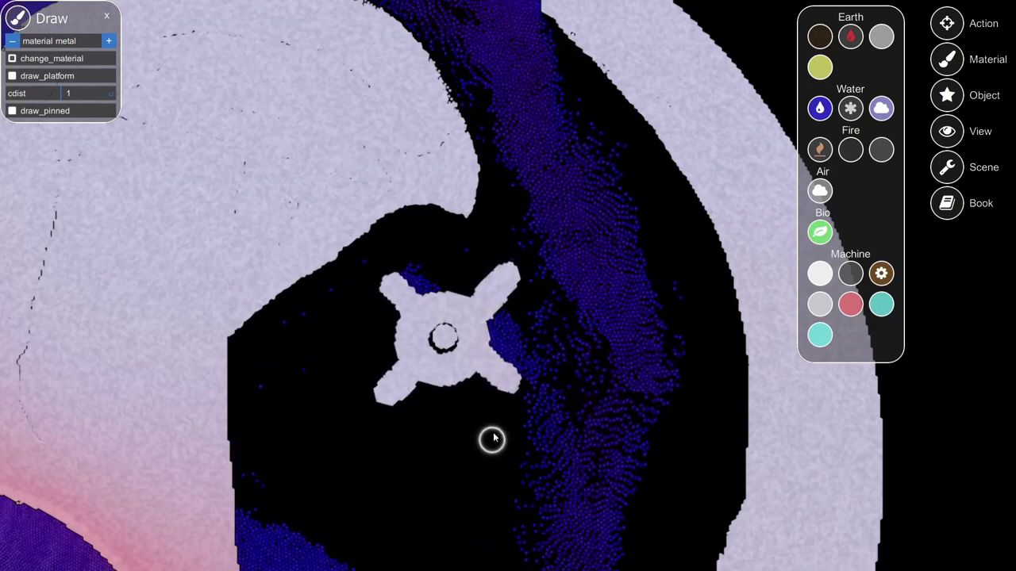
scroll(469, 444, down, 2)
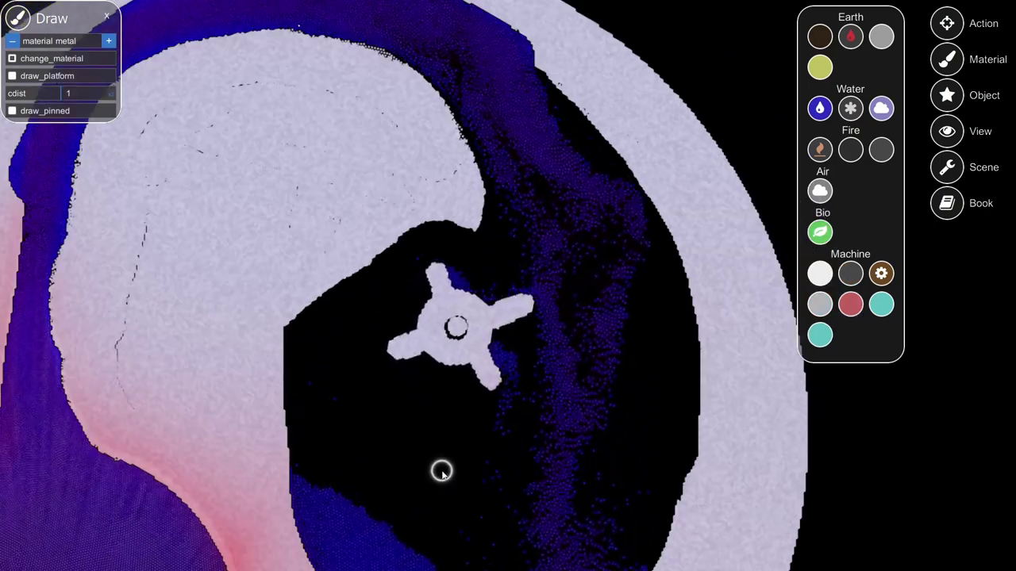
scroll(442, 471, down, 3)
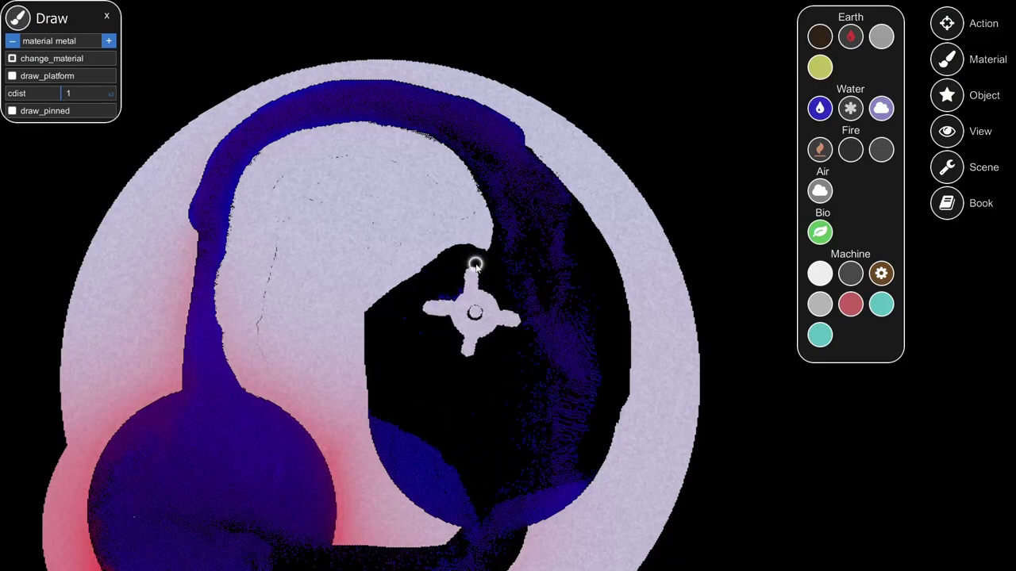
scroll(475, 265, up, 3)
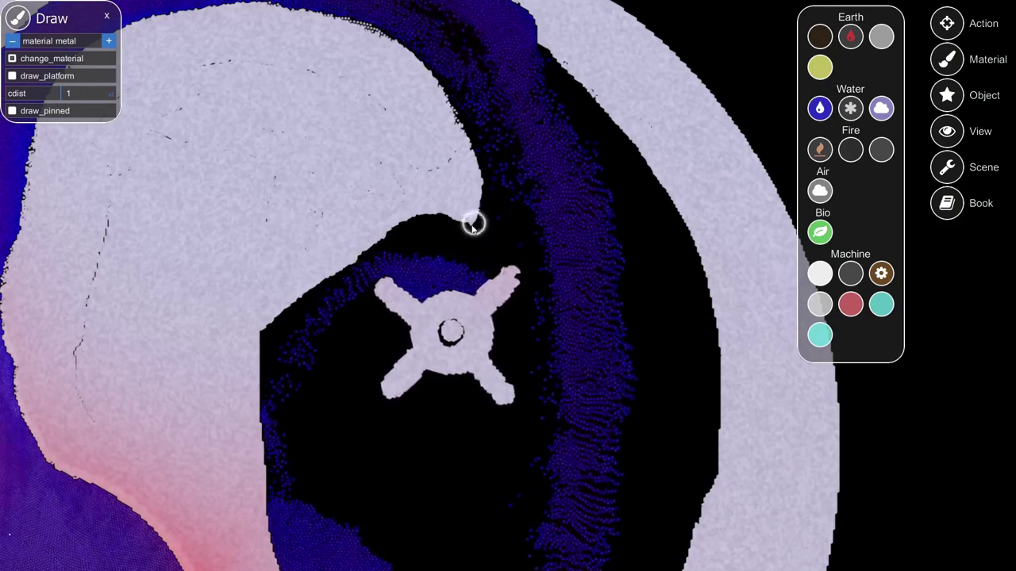
Reshape the divider's tip with pinned metal into a lip reaching toward the stream, and lengthen the wheel arm nearest the flow.
mouse_move(470, 181)
mouse_down()
mouse_move(468, 170)
mouse_move(492, 234)
mouse_up()
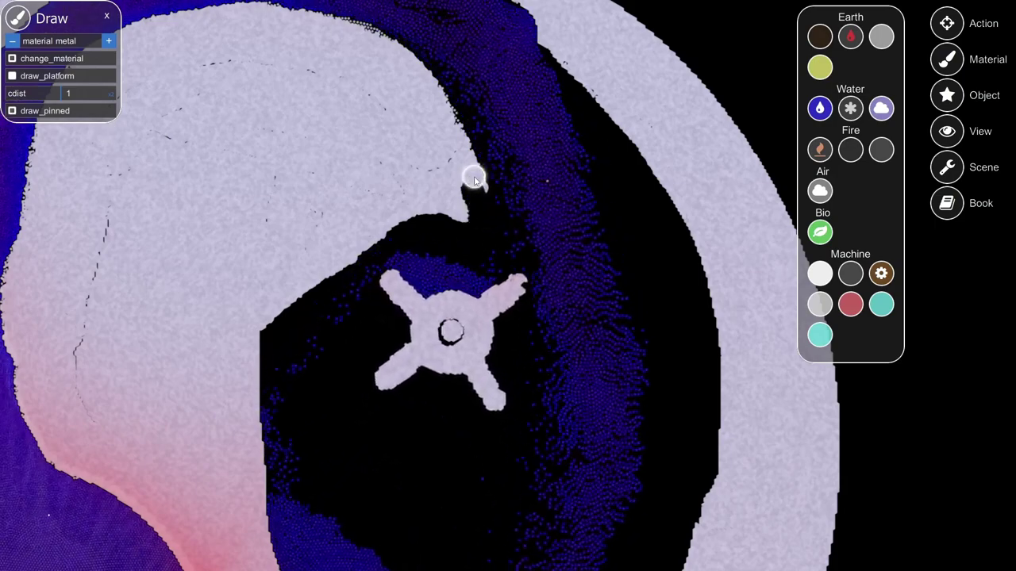
mouse_move(493, 224)
mouse_down()
mouse_move(450, 198)
mouse_move(496, 228)
mouse_move(451, 174)
mouse_move(487, 224)
mouse_up()
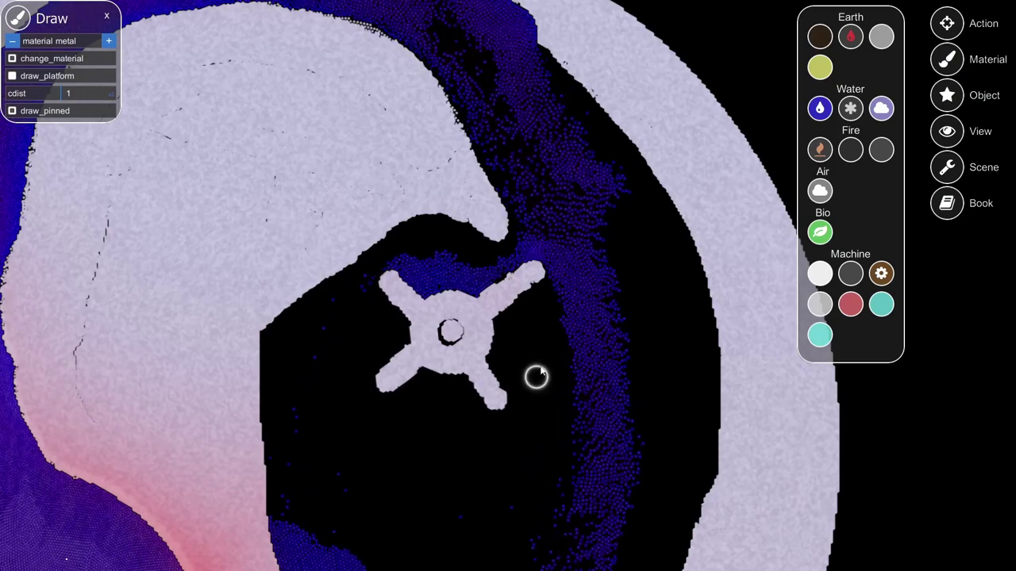
scroll(516, 286, up, 4)
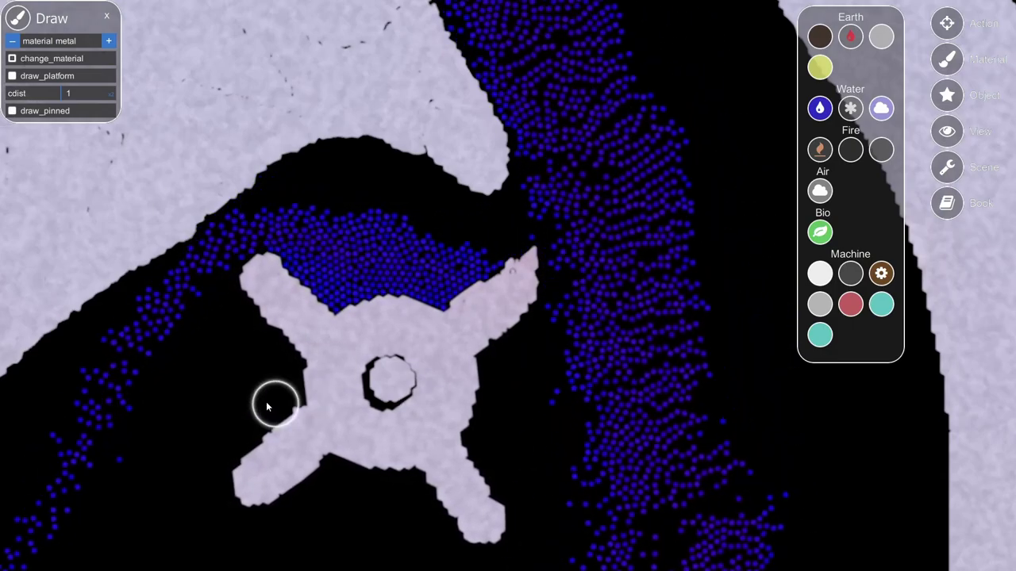
drag(254, 404, 240, 356)
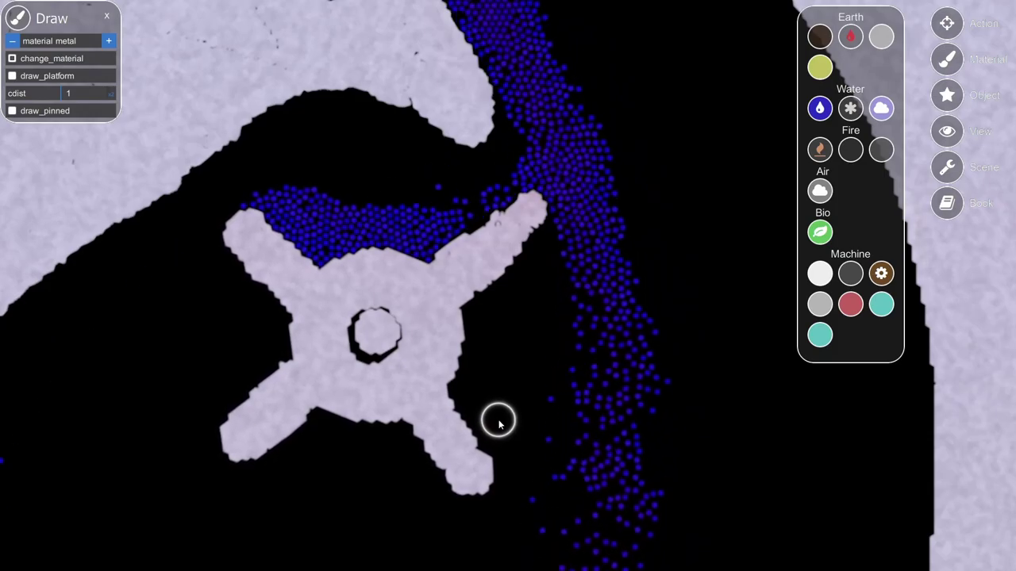
Select metal with pinning off for drawing and start touching up the rough end of the wheel arm touching the stream.
click(948, 25)
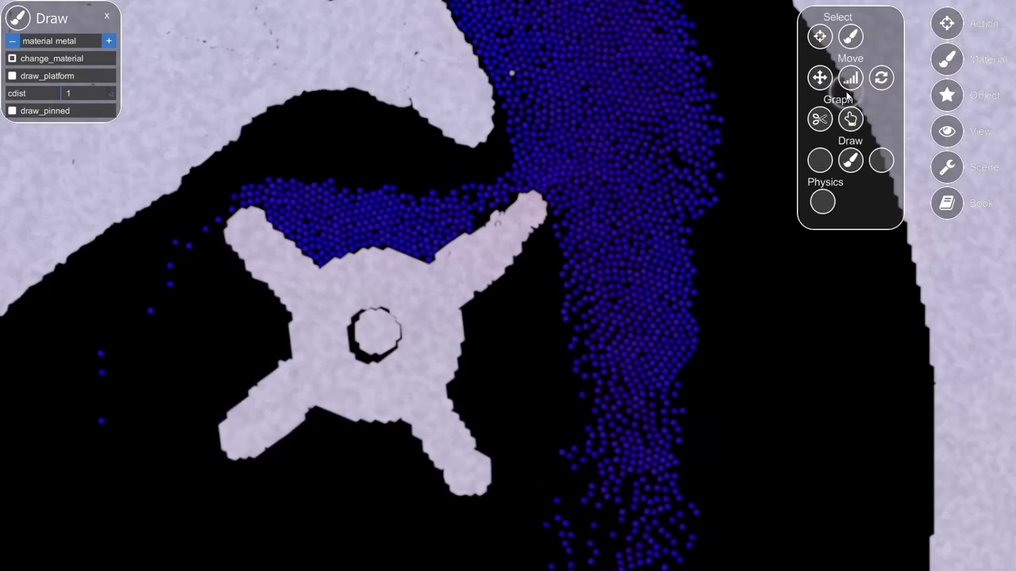
scroll(540, 226, up, 3)
scroll(545, 215, up, 3)
drag(530, 168, 563, 255)
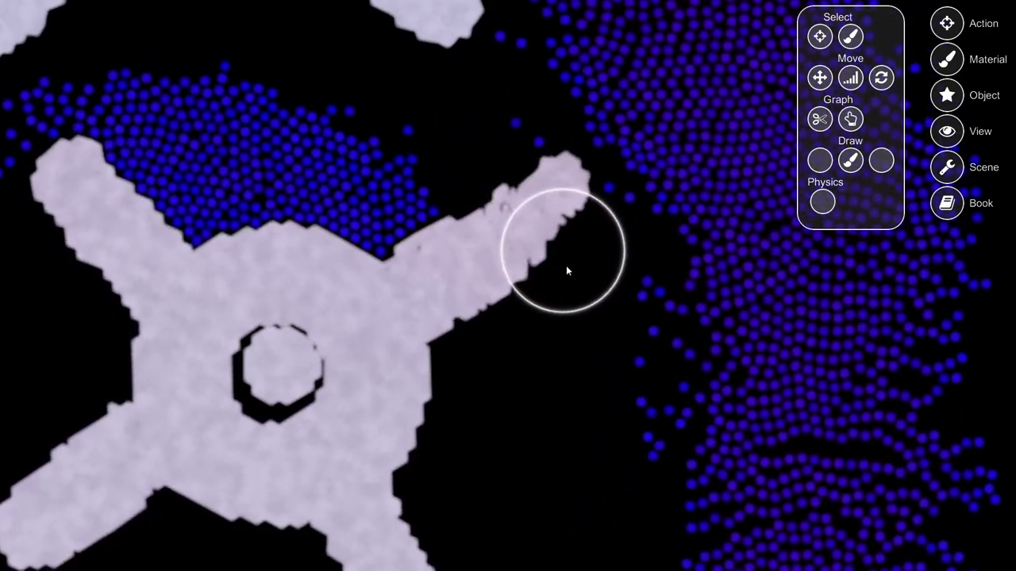
click(950, 63)
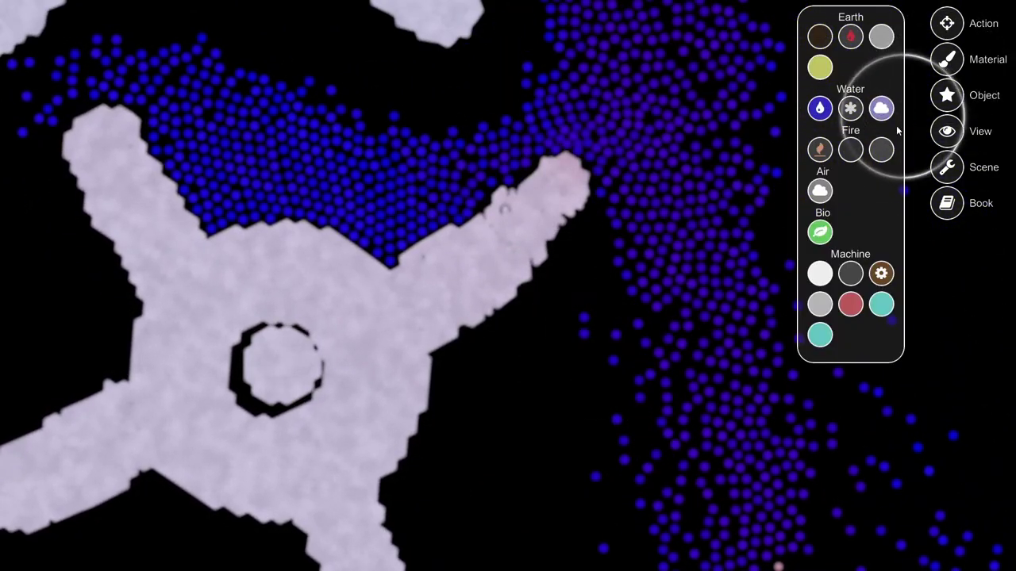
click(819, 273)
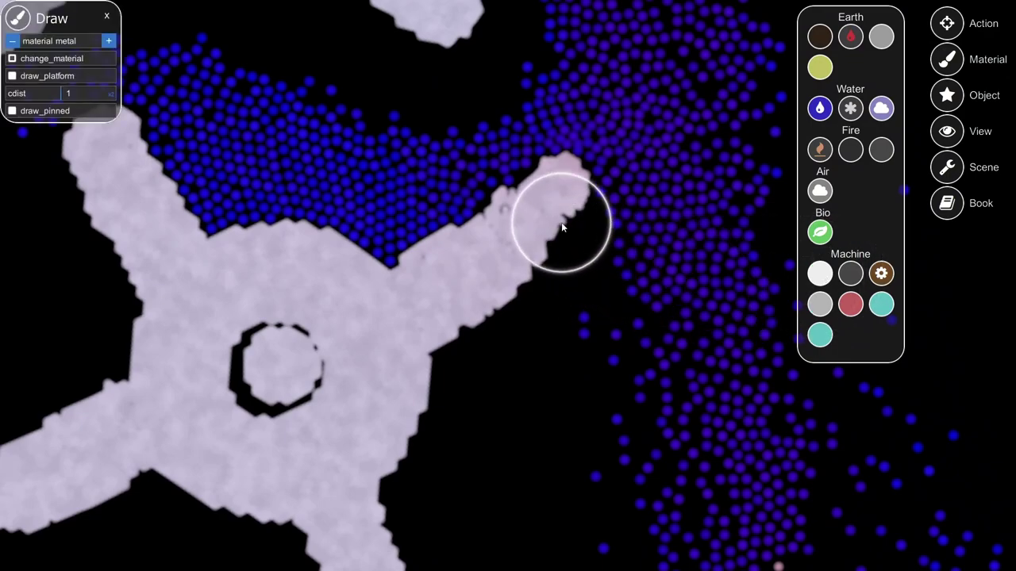